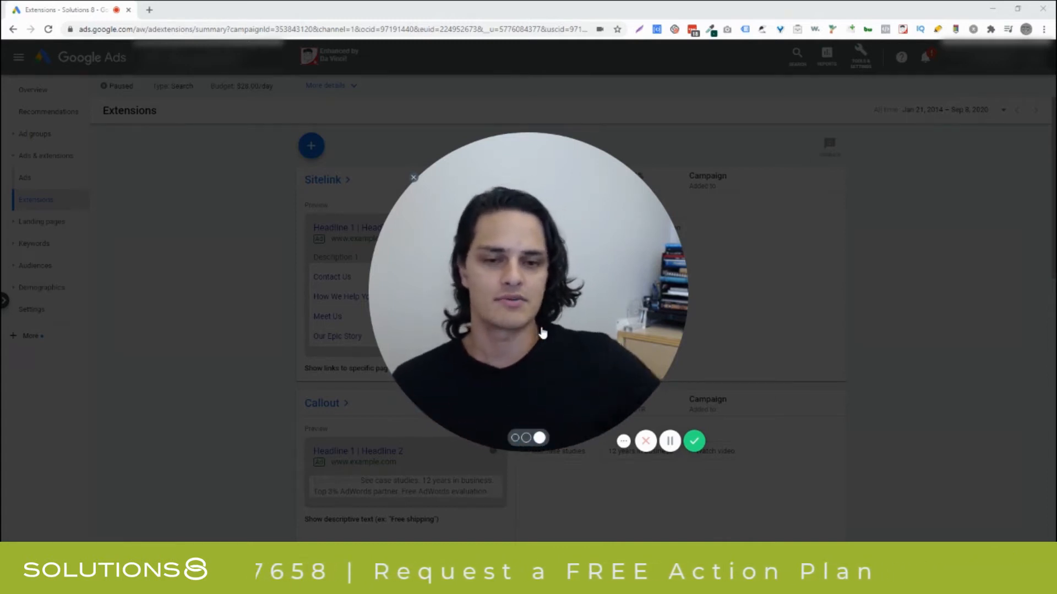
Start creating a new sitelink extension from the campaign's Extensions page
left_click(526, 438)
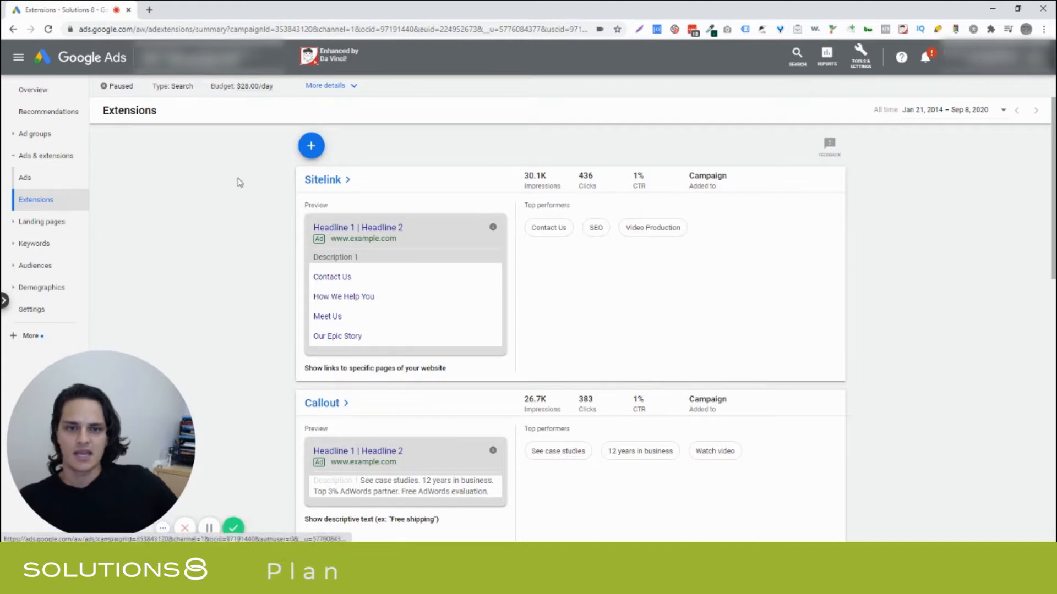
left_click(312, 148)
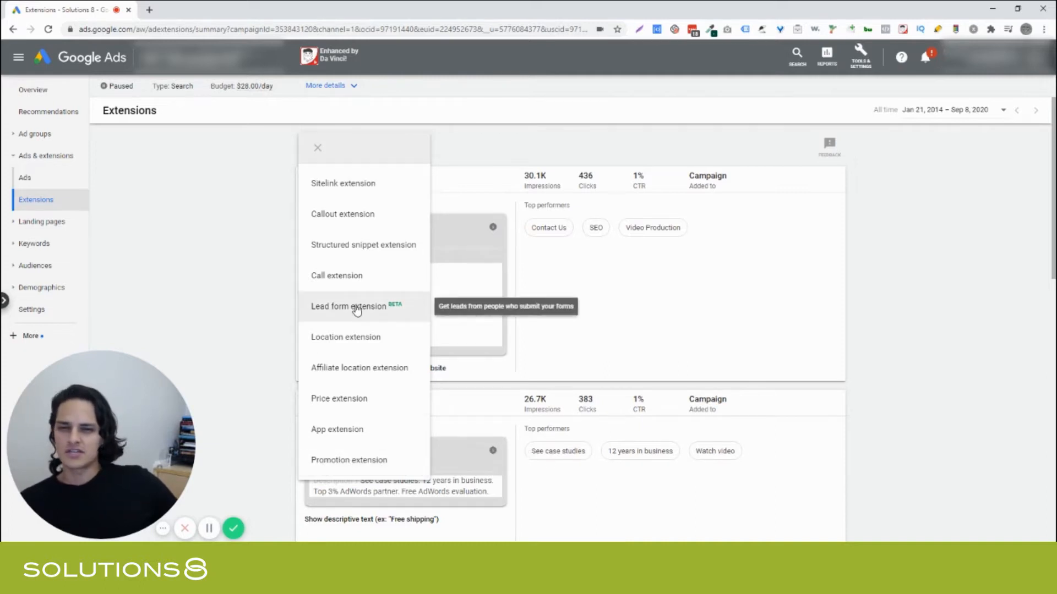
left_click(351, 189)
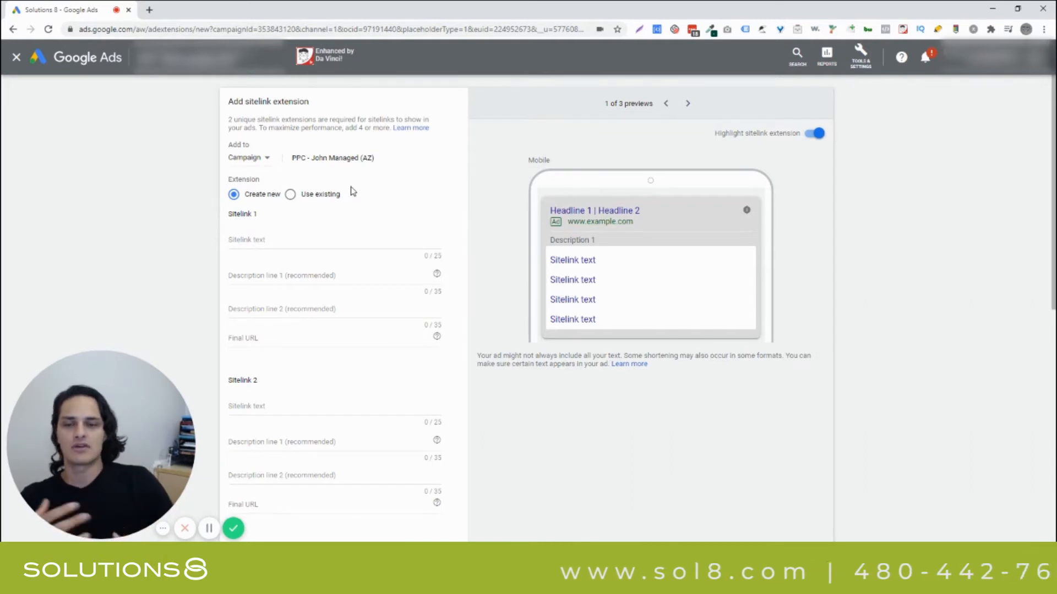
Search Google for "crm software" in a new browser tab and examine the sitelinks under the Freshsales ad
key("ctrl+t")
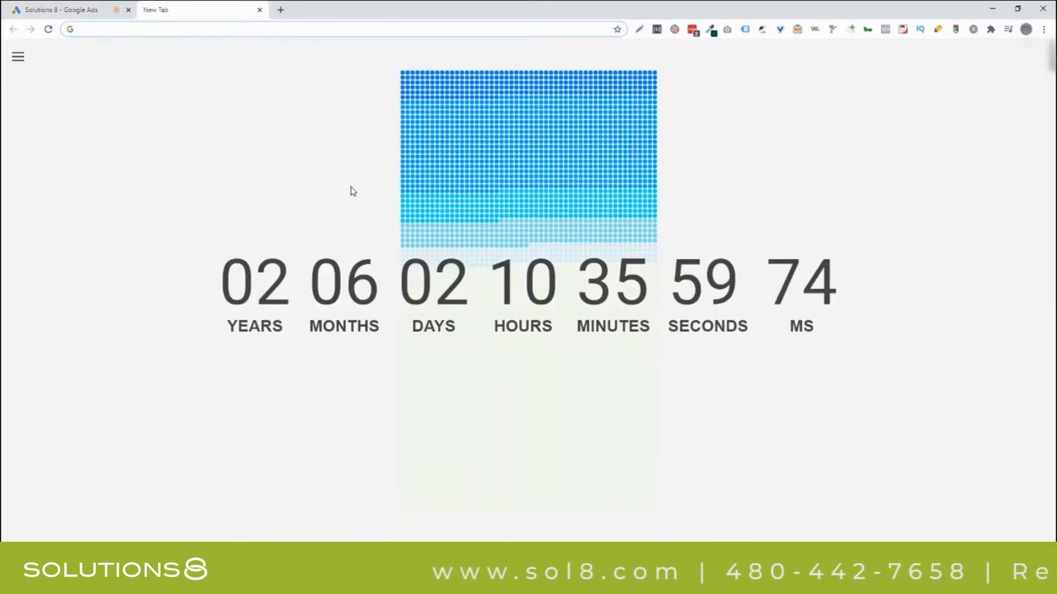
type("crm software")
key("Return")
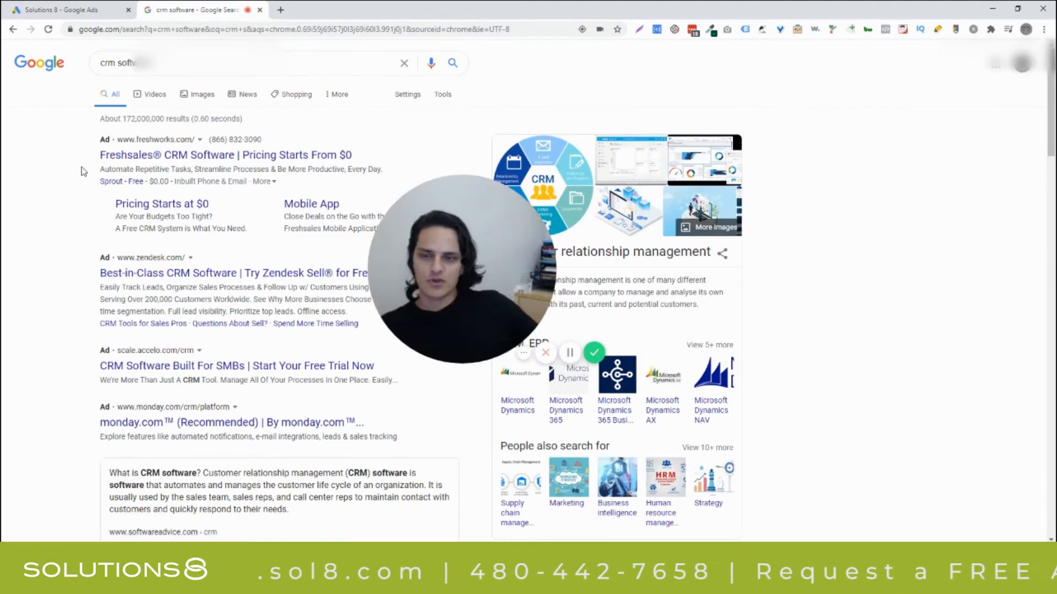
left_click_drag(484, 265, 911, 237)
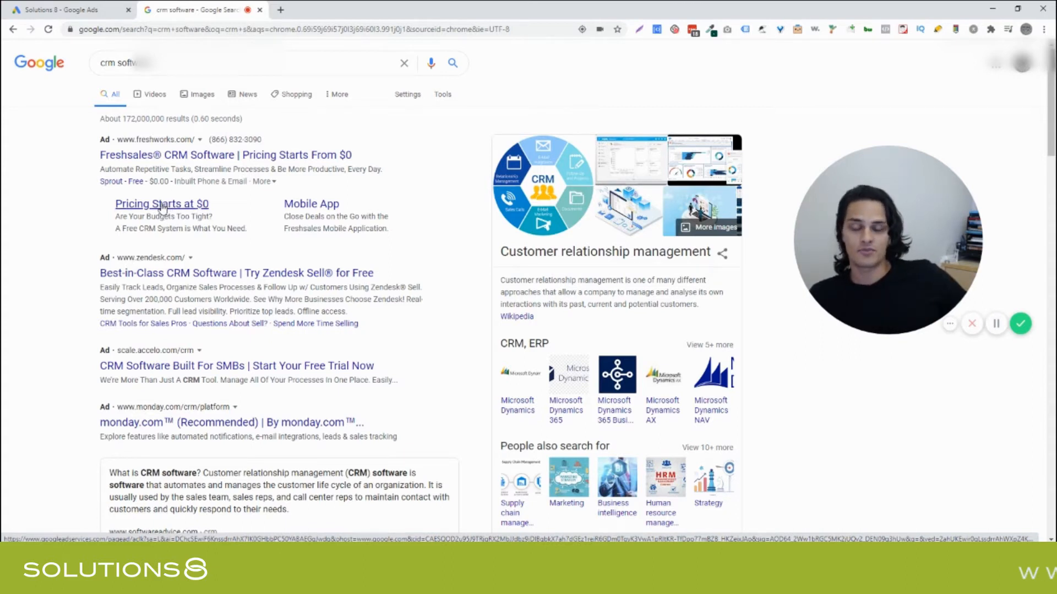
left_click_drag(153, 182, 160, 182)
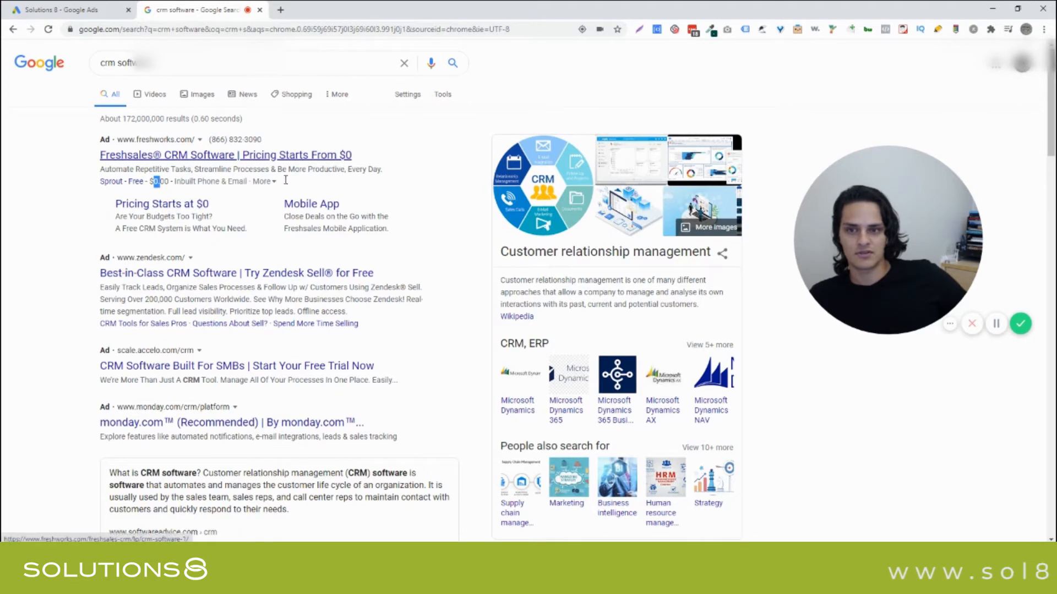
left_click(251, 202)
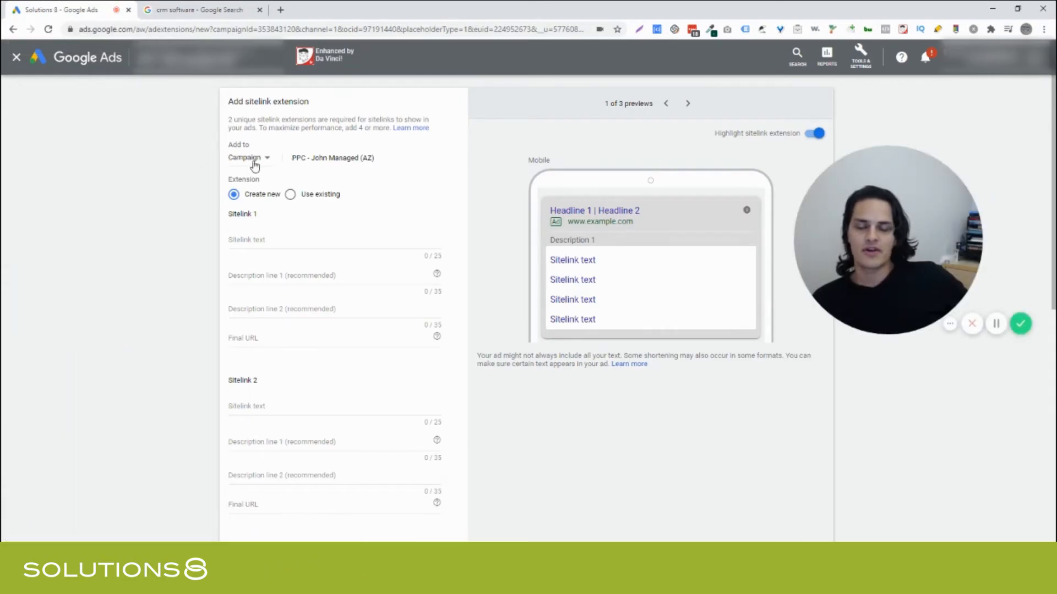
Check which levels the sitelink extension can be added to, leaving the Campaign level selected
left_click(255, 165)
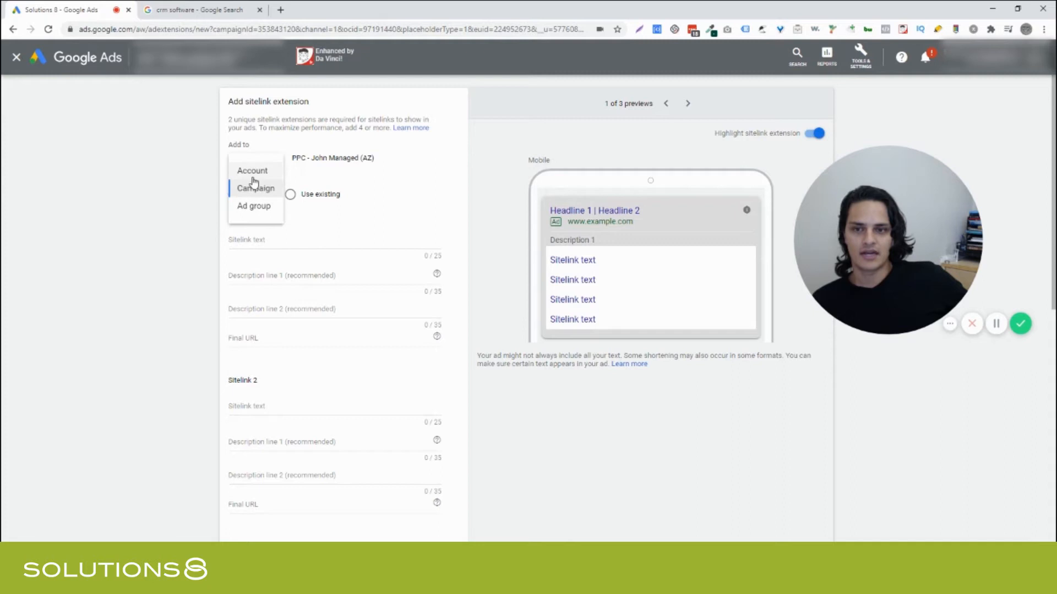
left_click(393, 161)
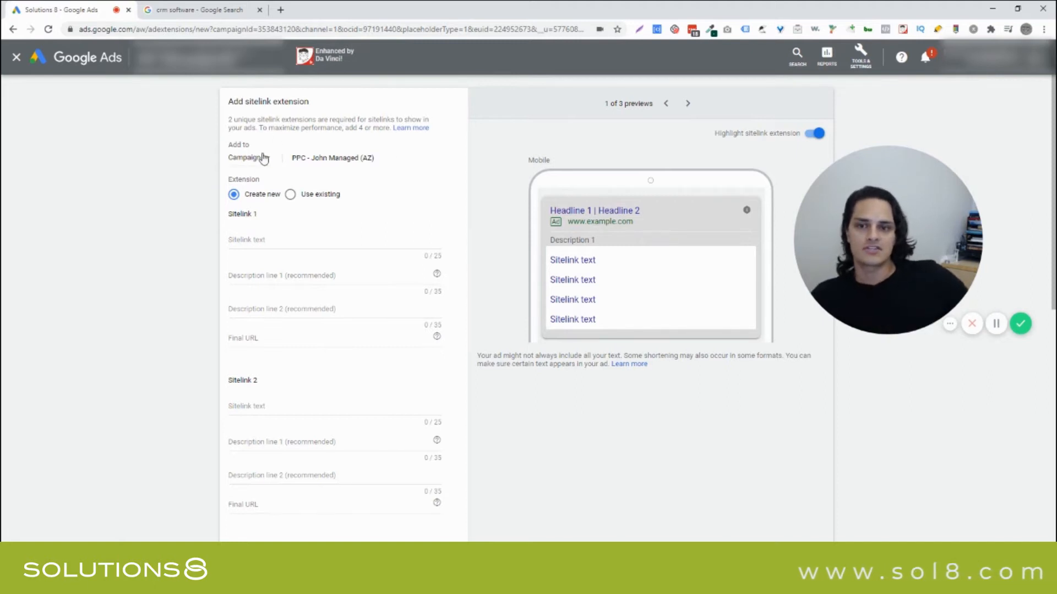
left_click(238, 159)
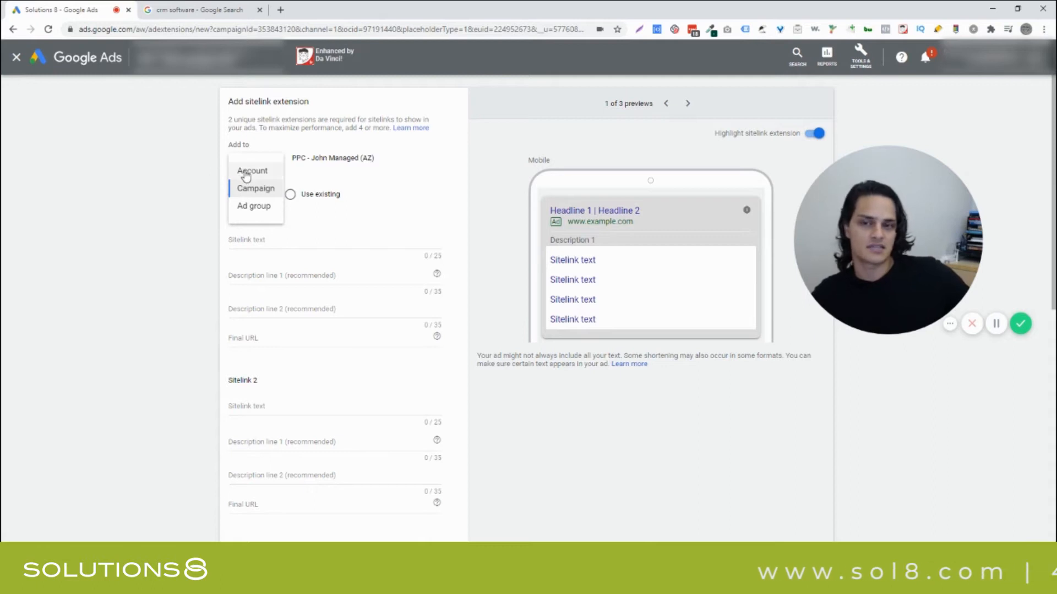
left_click(377, 201)
Turn off the sitelink extension highlight in the ad preview
left_click(297, 242)
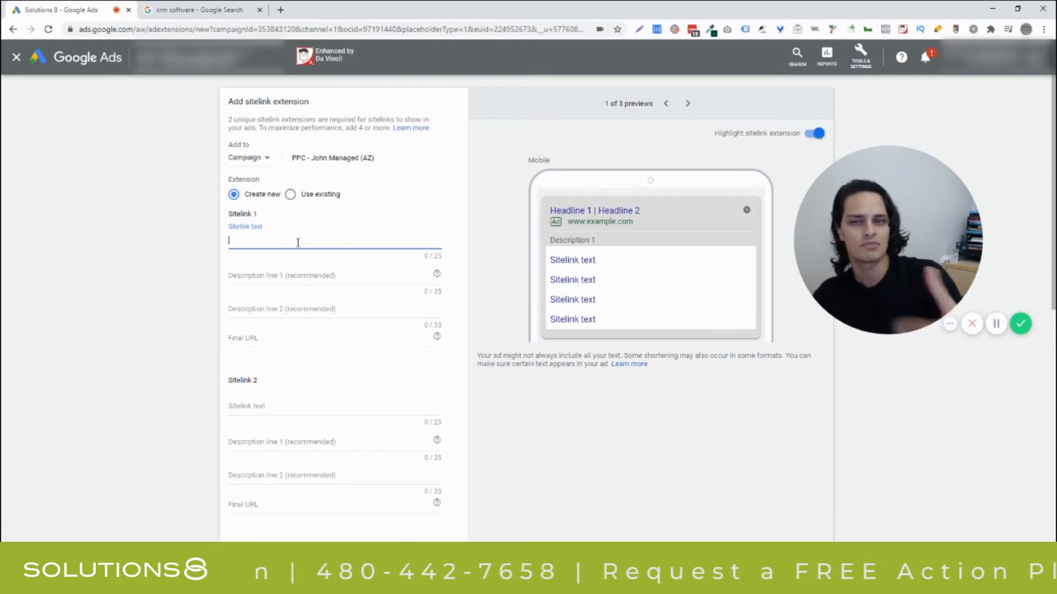
left_click(818, 135)
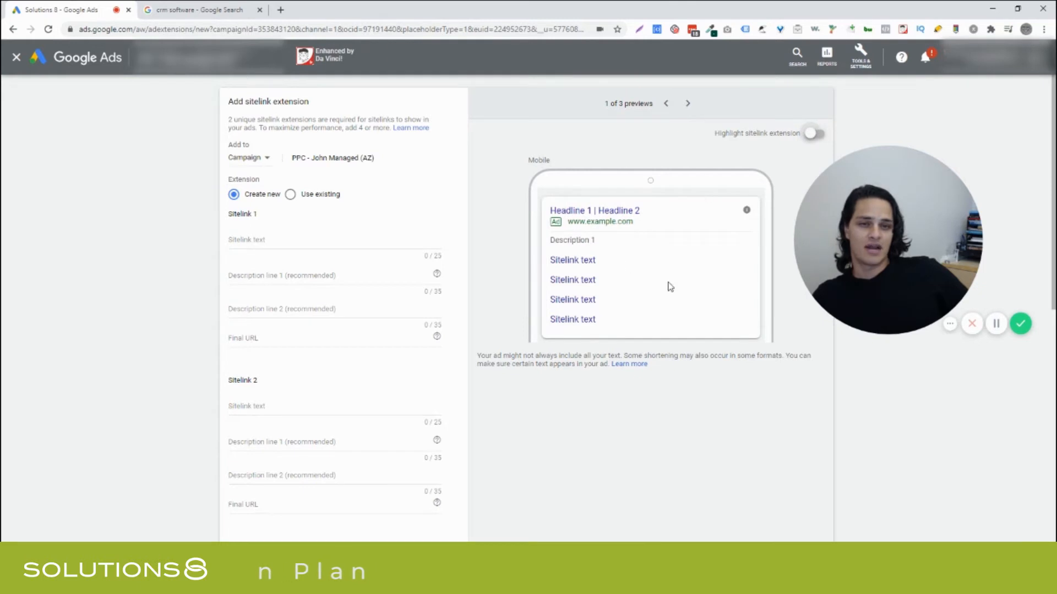
left_click(816, 134)
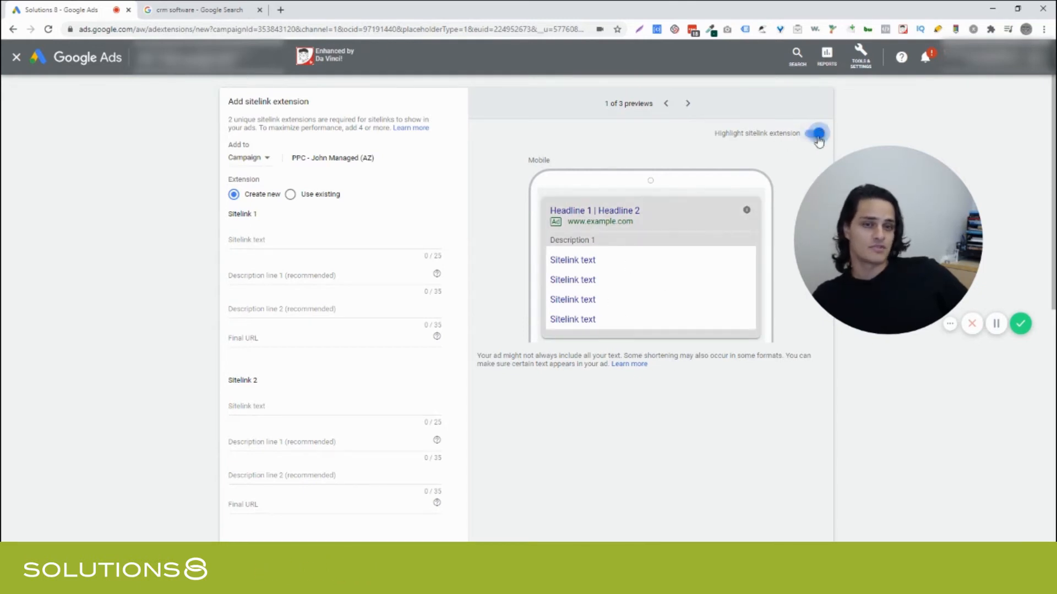
left_click(818, 136)
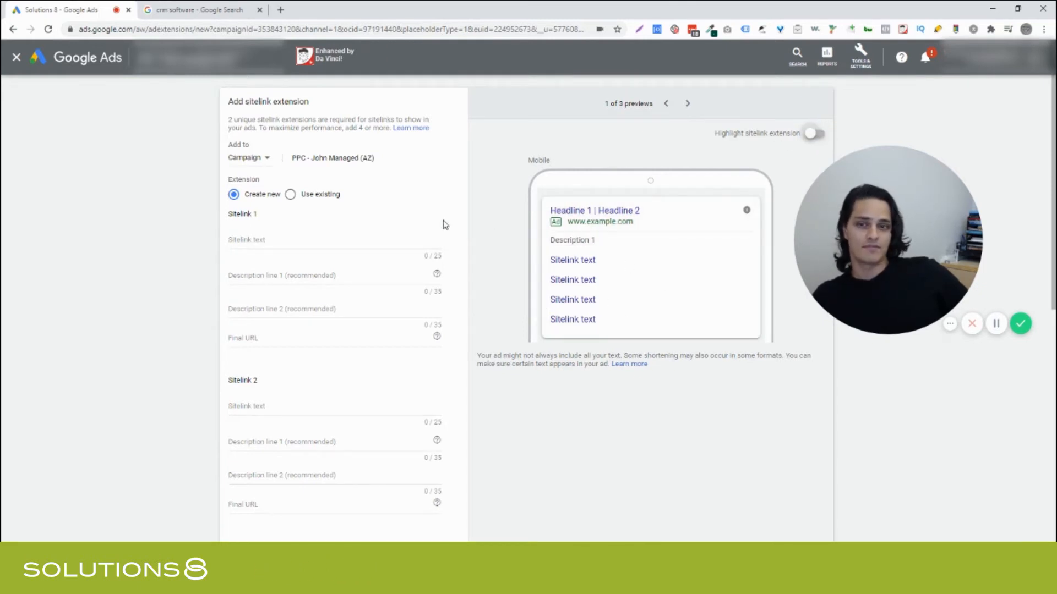
Copy the sitelink title "Pricing Starts at $0" from the Freshsales search ad into the sitelink text of Sitelink 1
left_click(191, 7)
left_click_drag(212, 205, 114, 208)
key("ctrl+c")
left_click(83, 9)
left_click(330, 241)
key("ctrl+v")
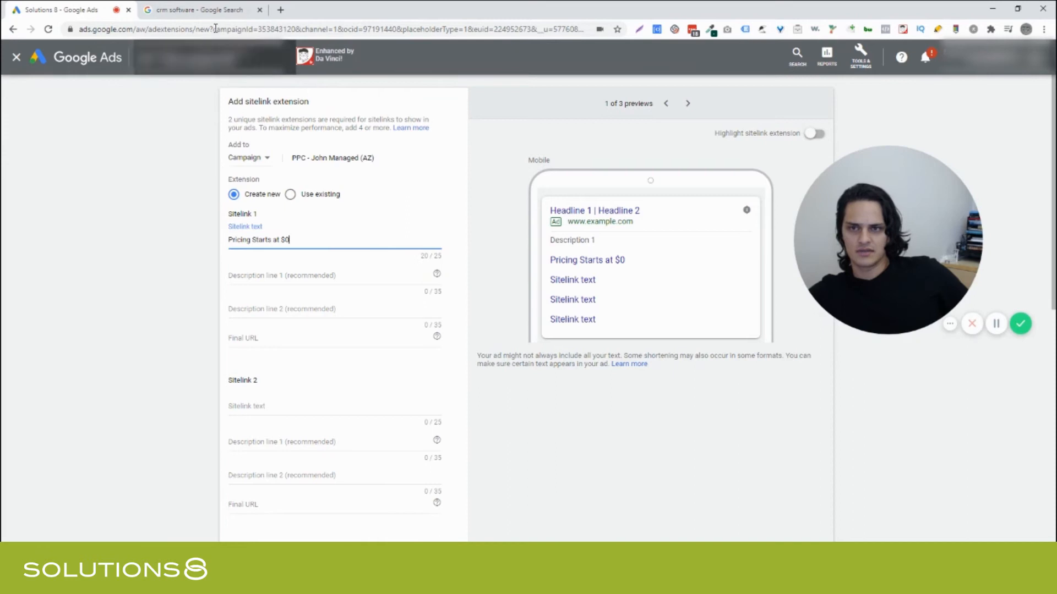
Copy "Are Your Budgets Too Tight?" from the Freshsales search ad into description line 1 of Sitelink 1
left_click(191, 7)
left_click_drag(115, 202, 113, 223)
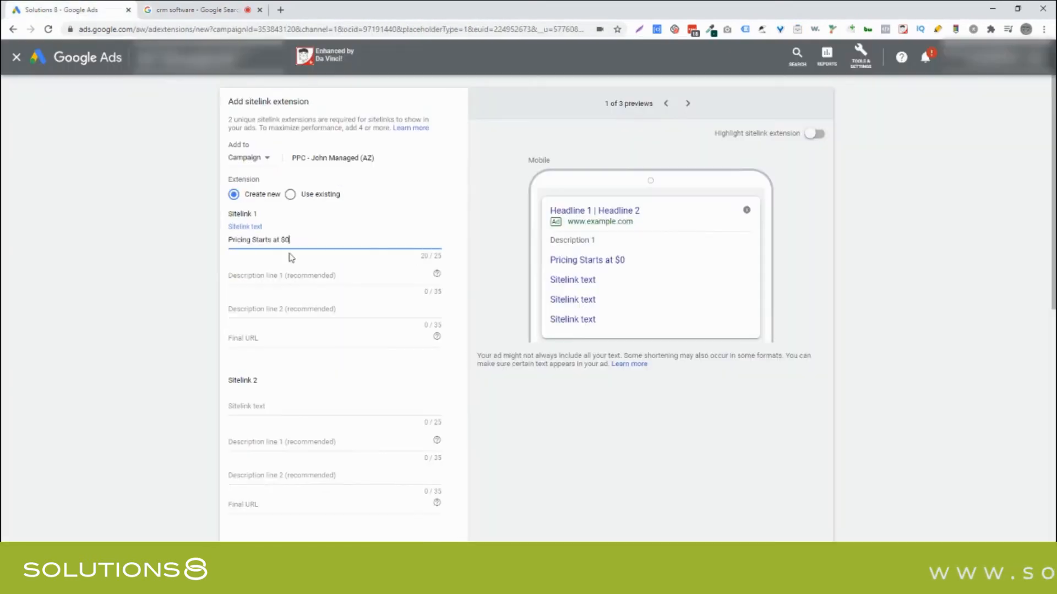
left_click(82, 9)
left_click(300, 275)
key("ctrl+v")
Copy "A Free CRM System is What You Need." from the Freshsales search ad into description line 2 of Sitelink 1
left_click(195, 9)
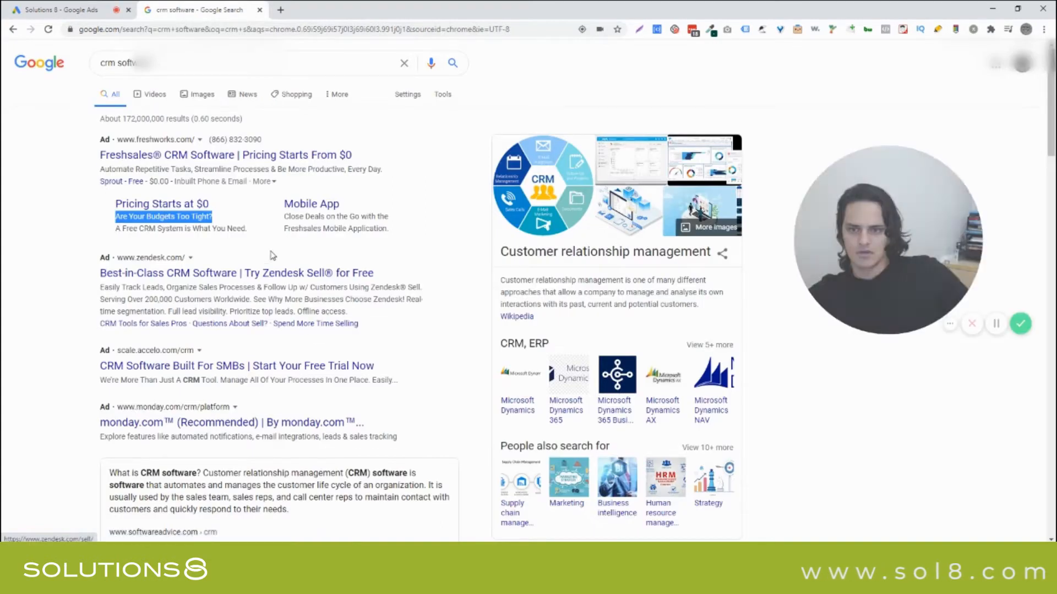
left_click(254, 233)
left_click_drag(254, 233, 115, 229)
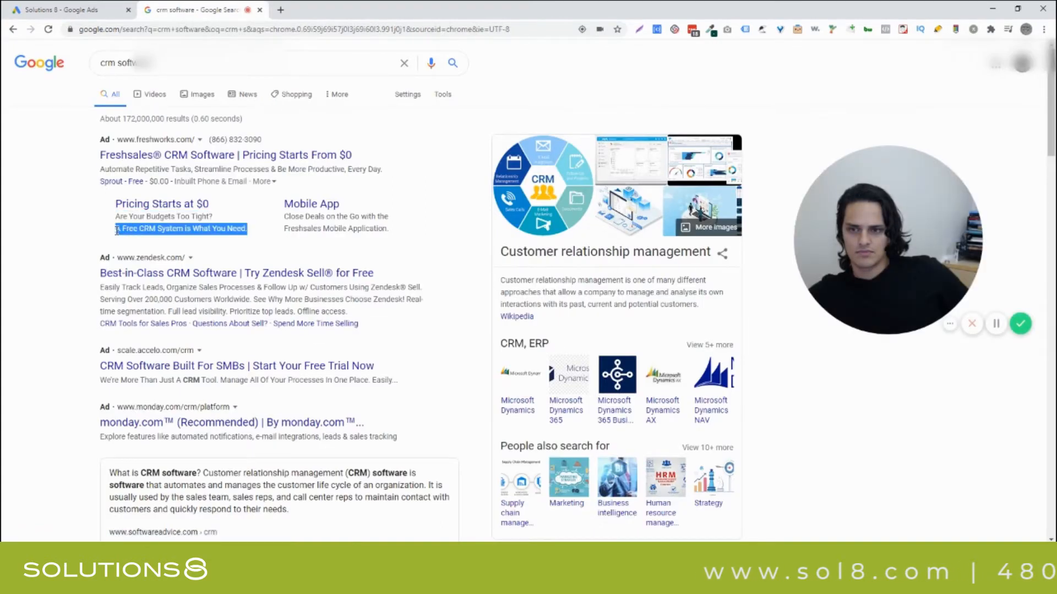
left_click(82, 9)
left_click(354, 309)
key("ctrl+v")
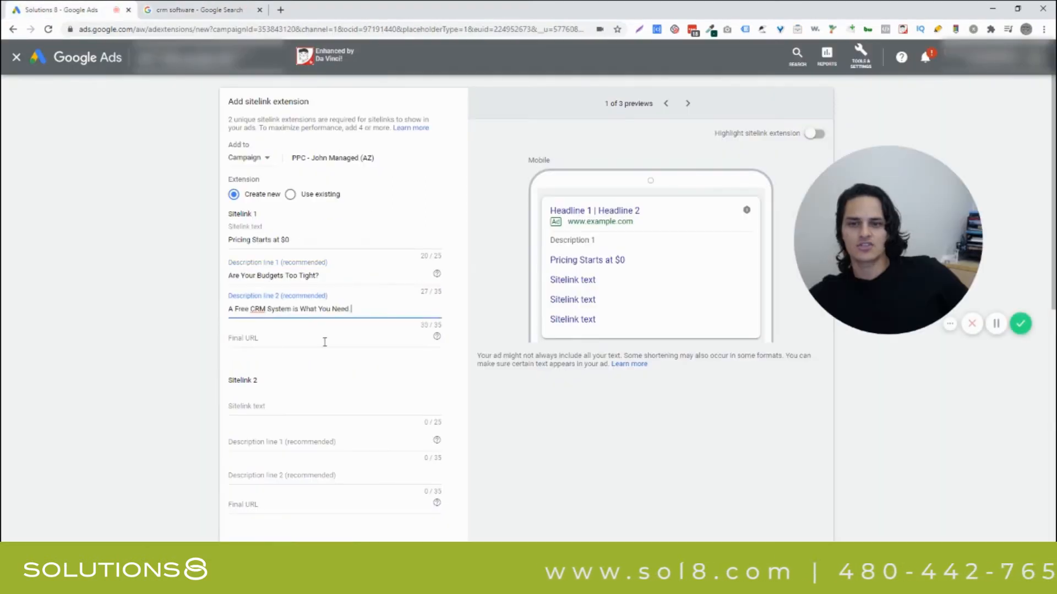
left_click(322, 355)
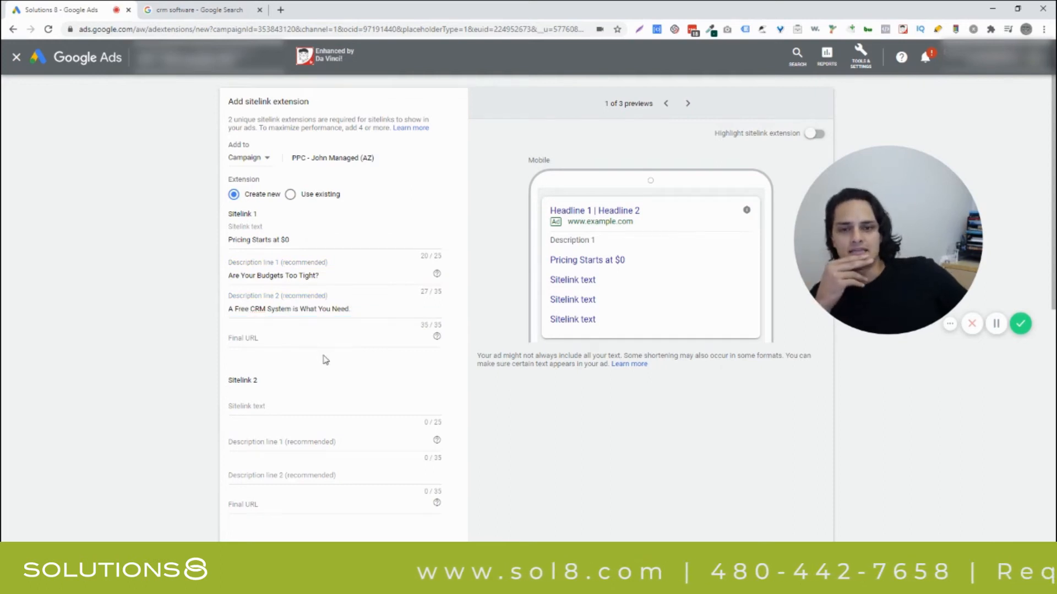
Compare the Sitelink 1 text and description lines with the Freshsales search ad, including its expanded list of plan prices
left_click(380, 306)
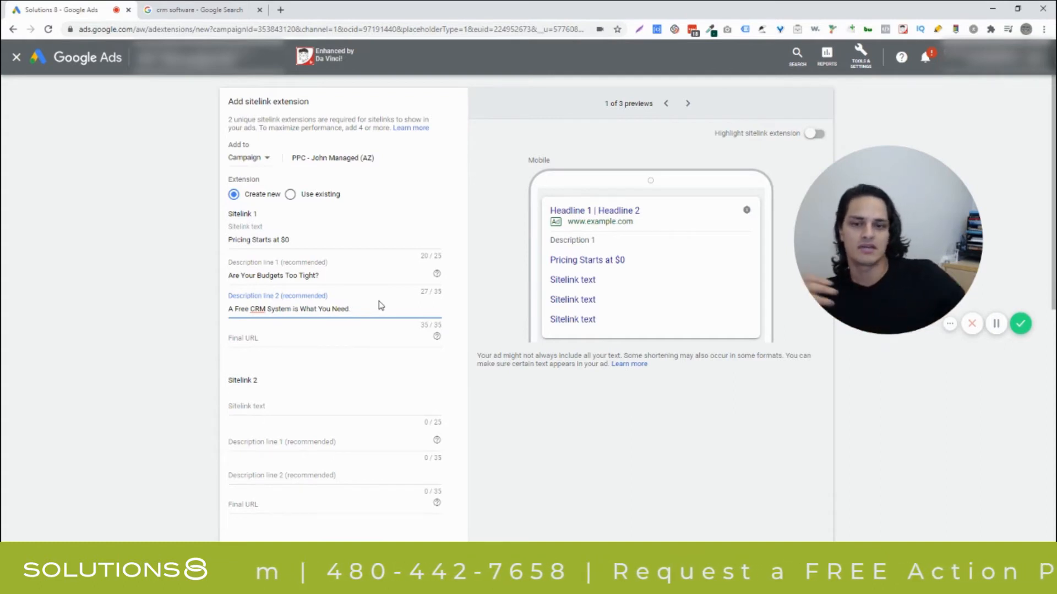
left_click(347, 243)
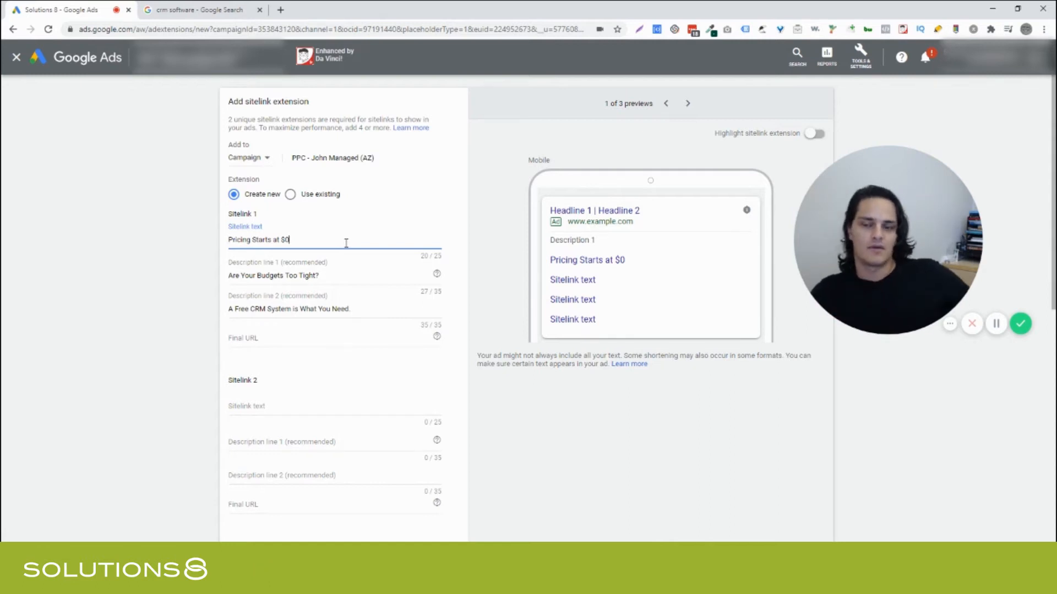
left_click_drag(368, 276, 179, 278)
left_click(352, 273)
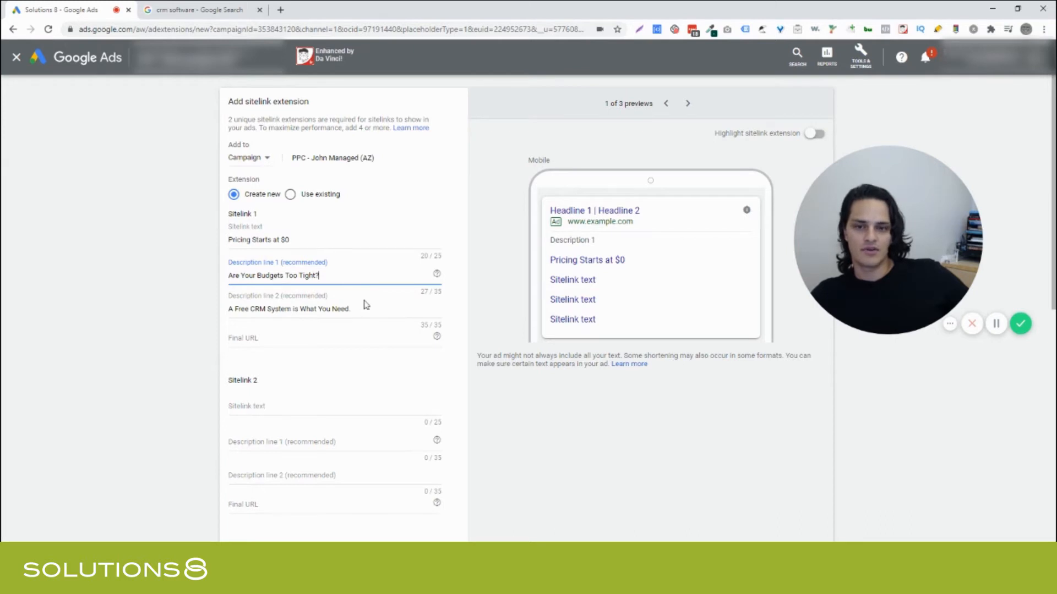
left_click(198, 10)
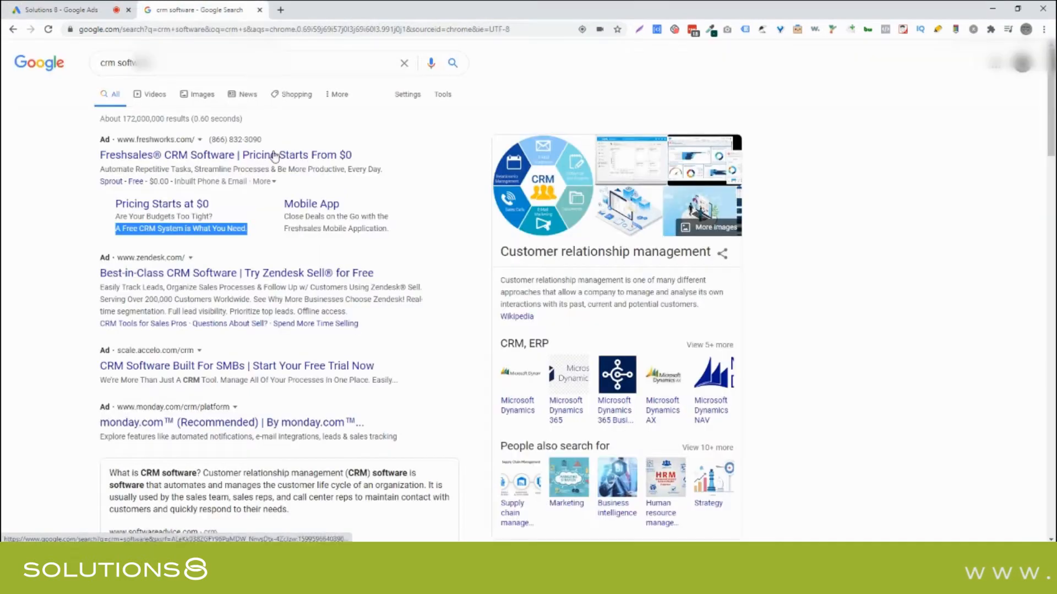
left_click(359, 228)
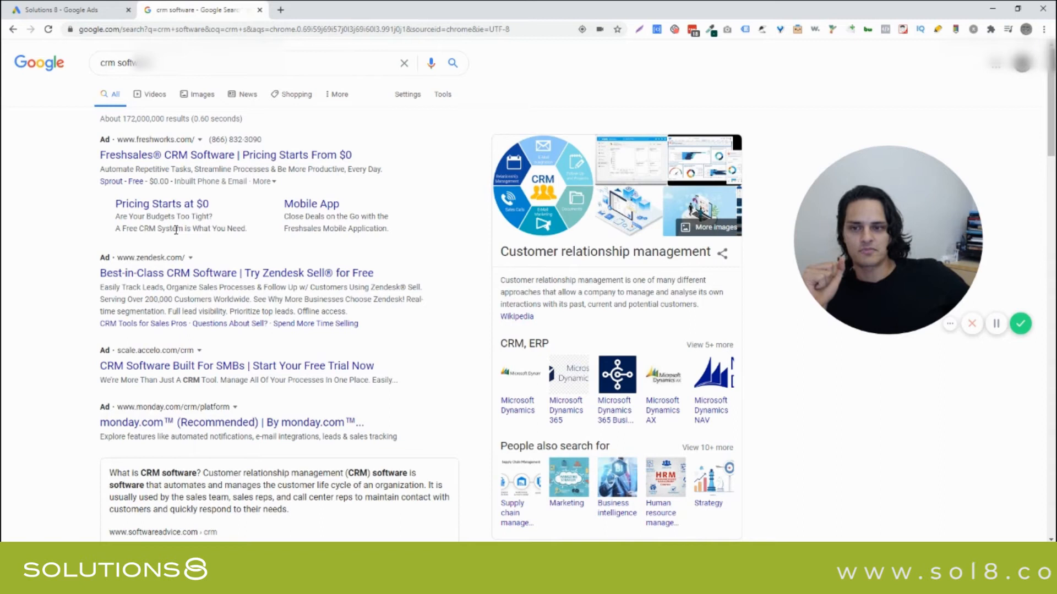
left_click(118, 4)
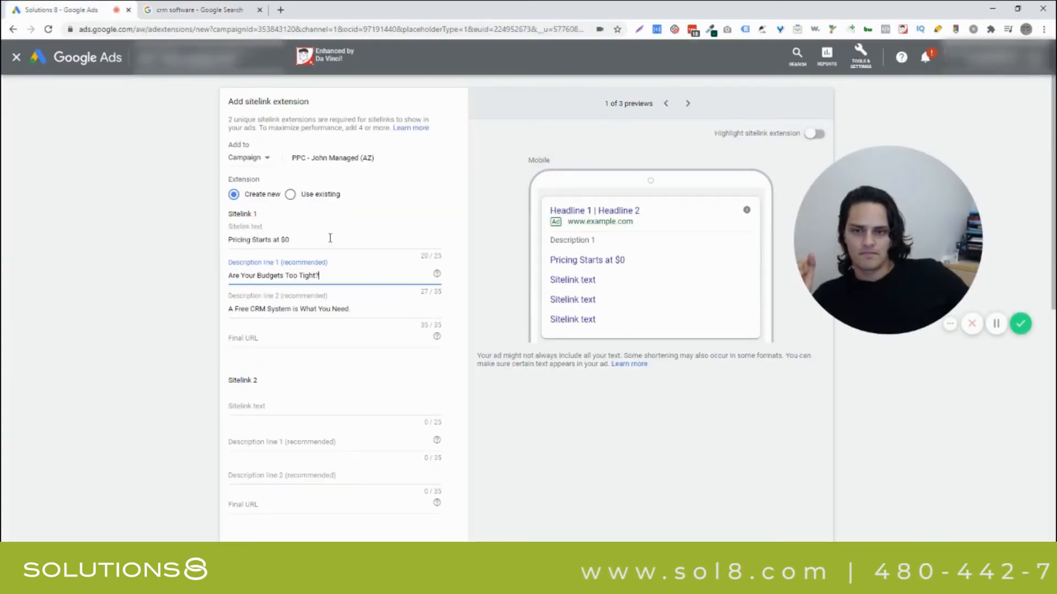
left_click(330, 238)
key("ctrl+Tab")
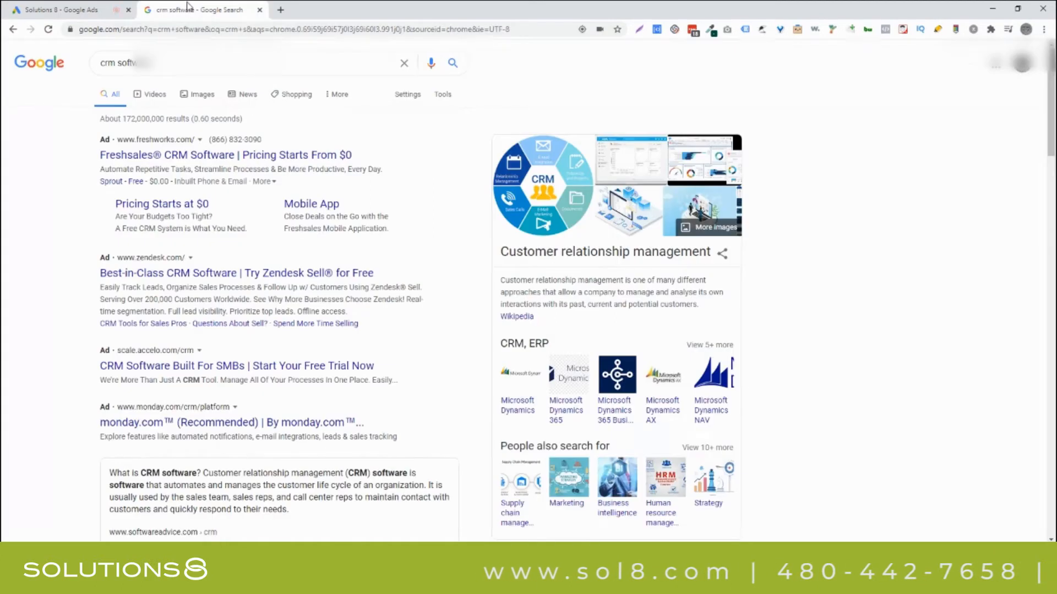
left_click(275, 183)
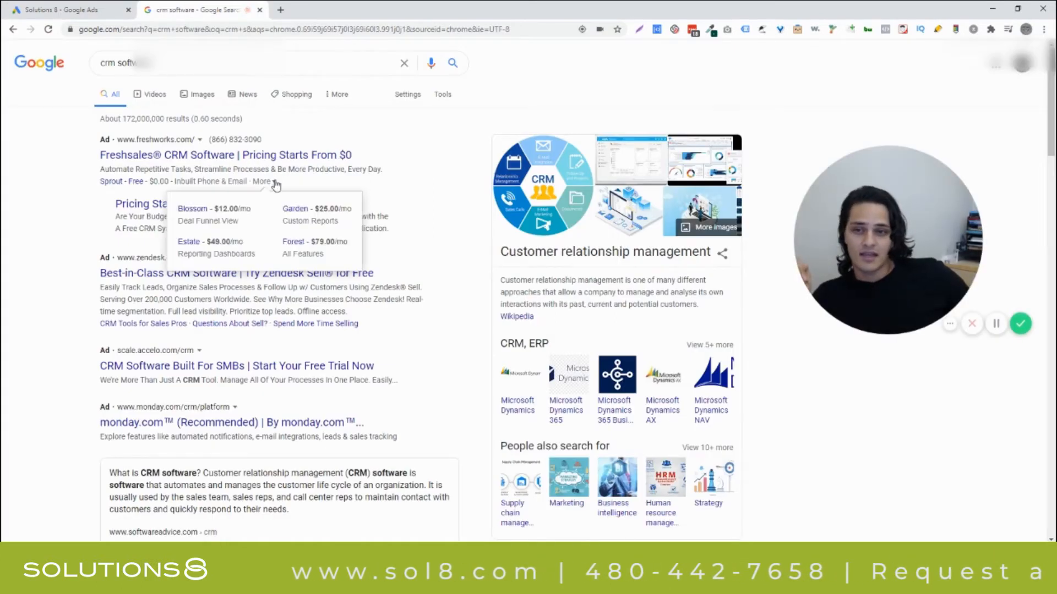
left_click(398, 191)
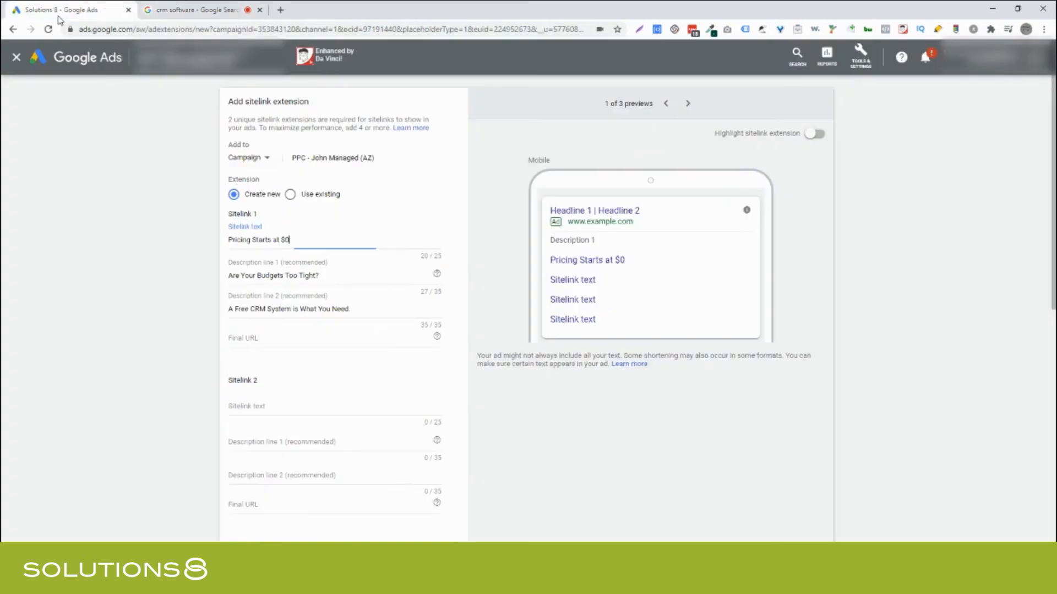
left_click(292, 338)
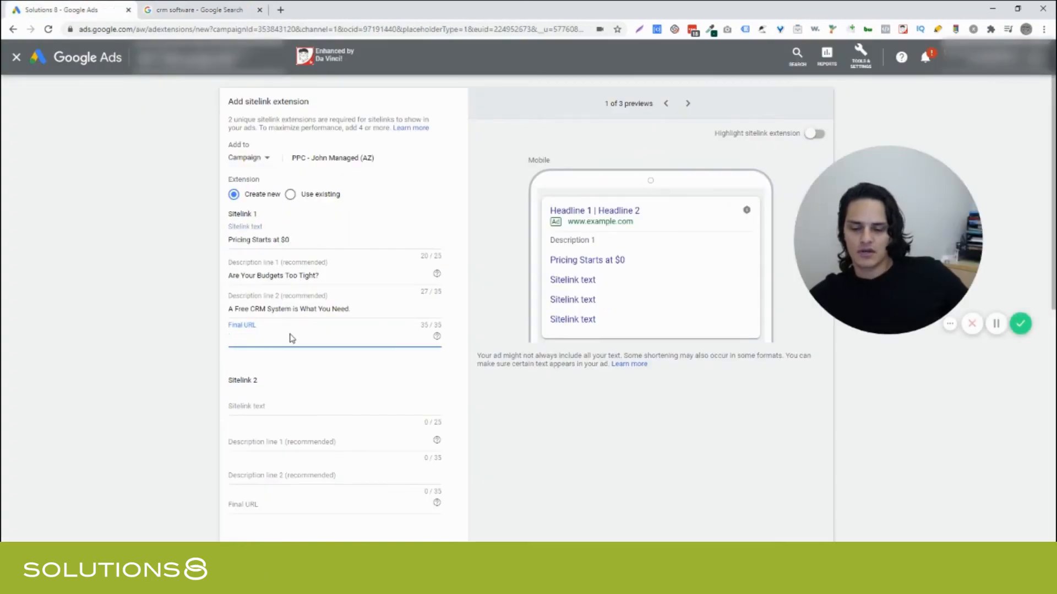
key("ctrl+v")
key("ctrl+z")
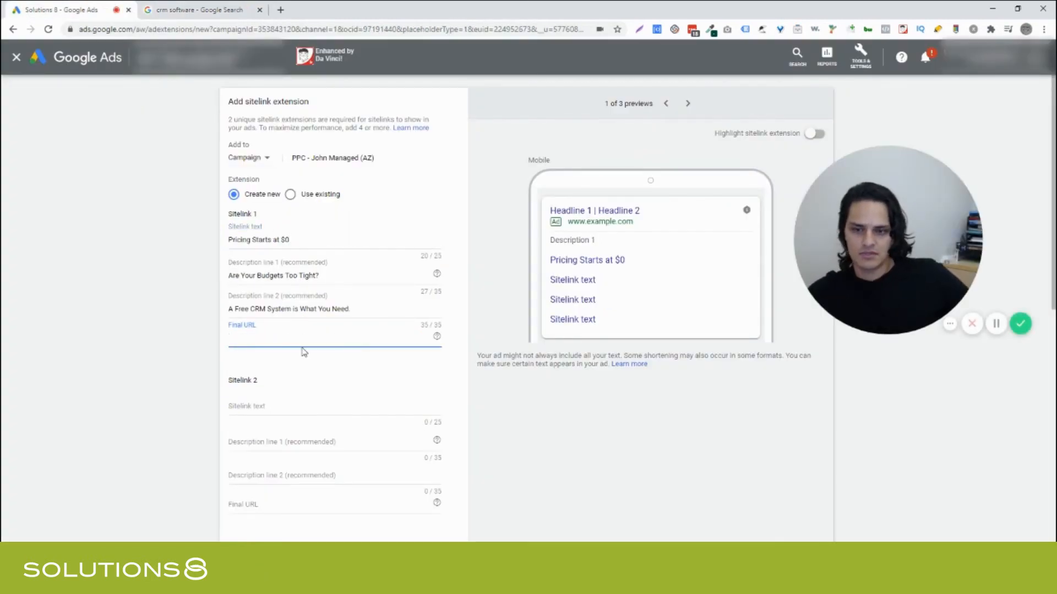
key("ctrl+t")
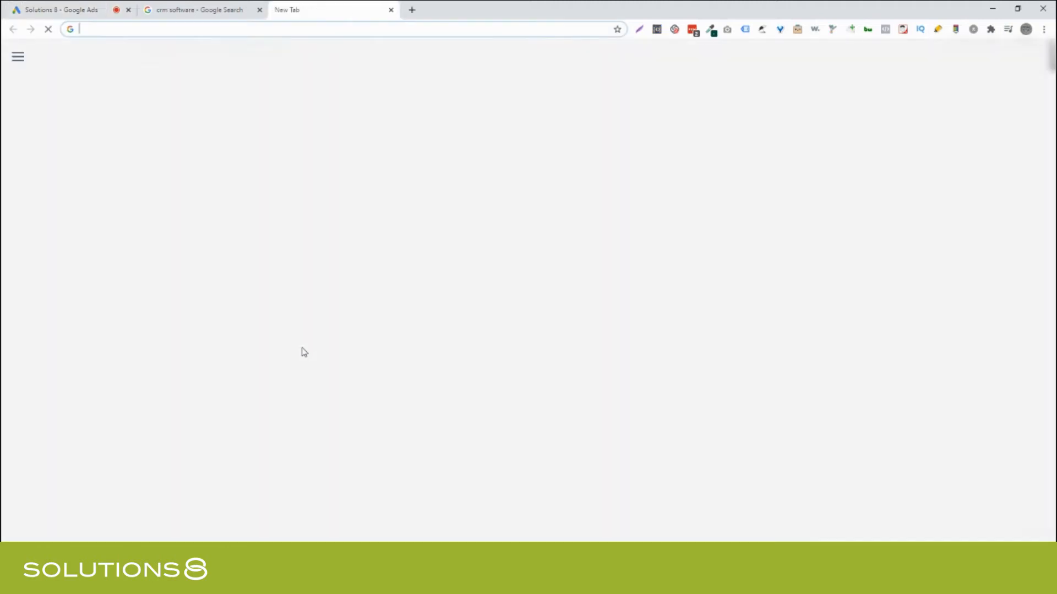
type("sol8.com")
key("Return")
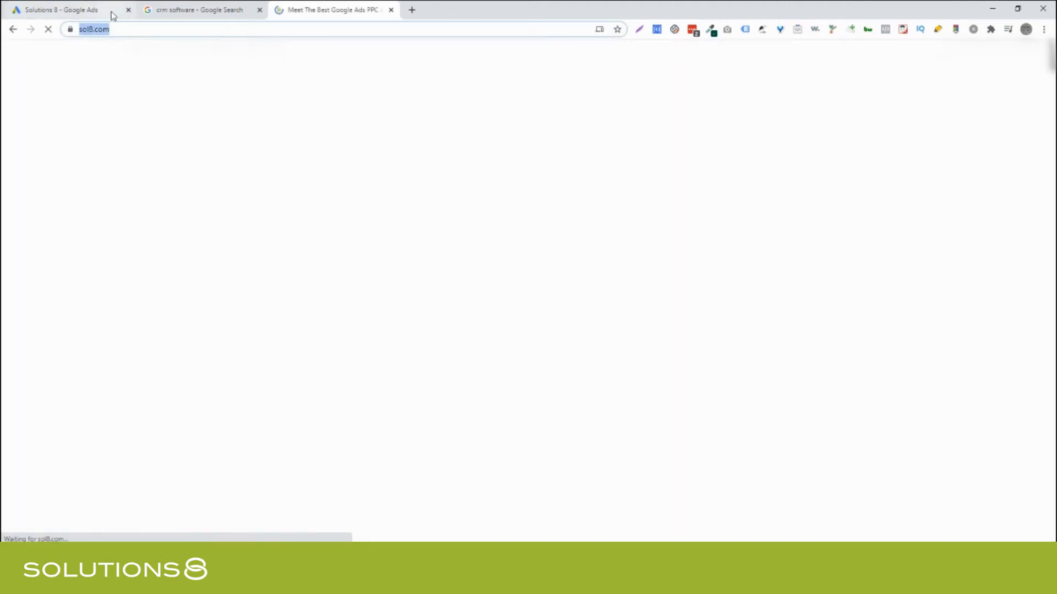
left_click(113, 10)
key("ctrl+v")
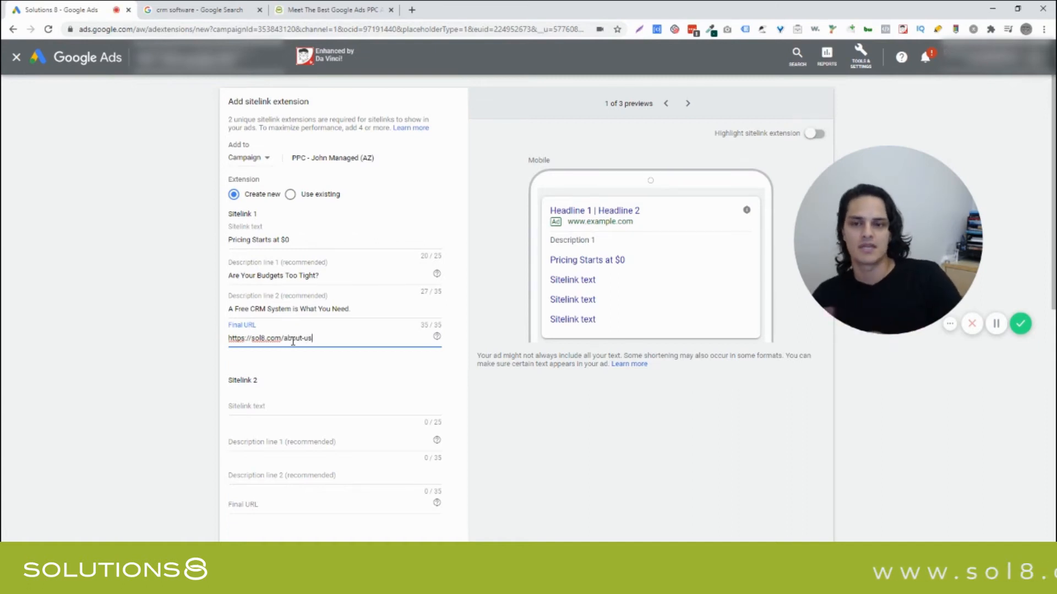
Review the Pricing Starts at $0 sitelink in the Freshsales search ad and return to the Google Ads sitelink form
left_click(198, 10)
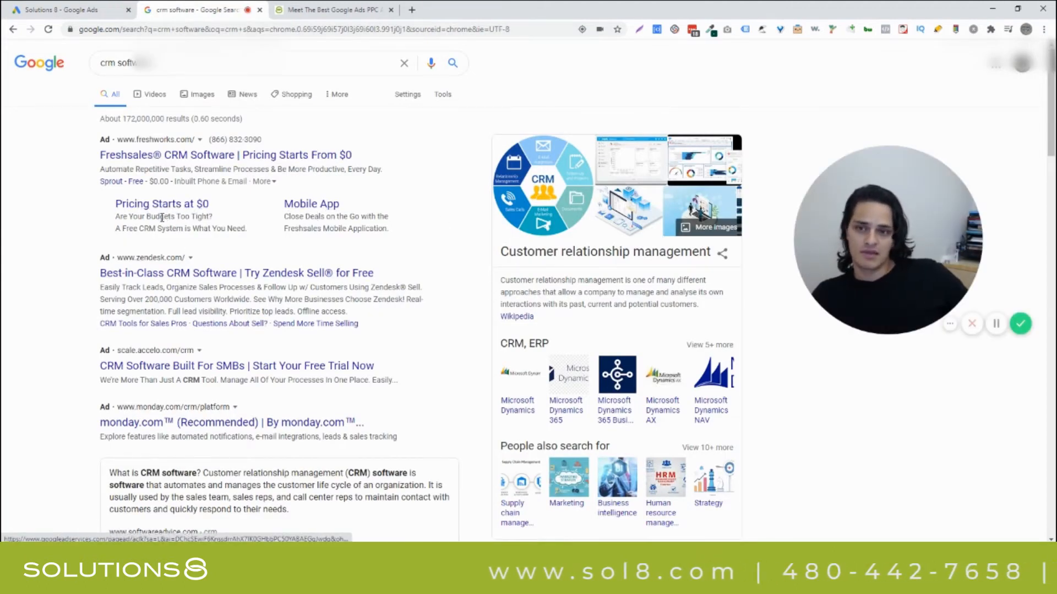
left_click(66, 10)
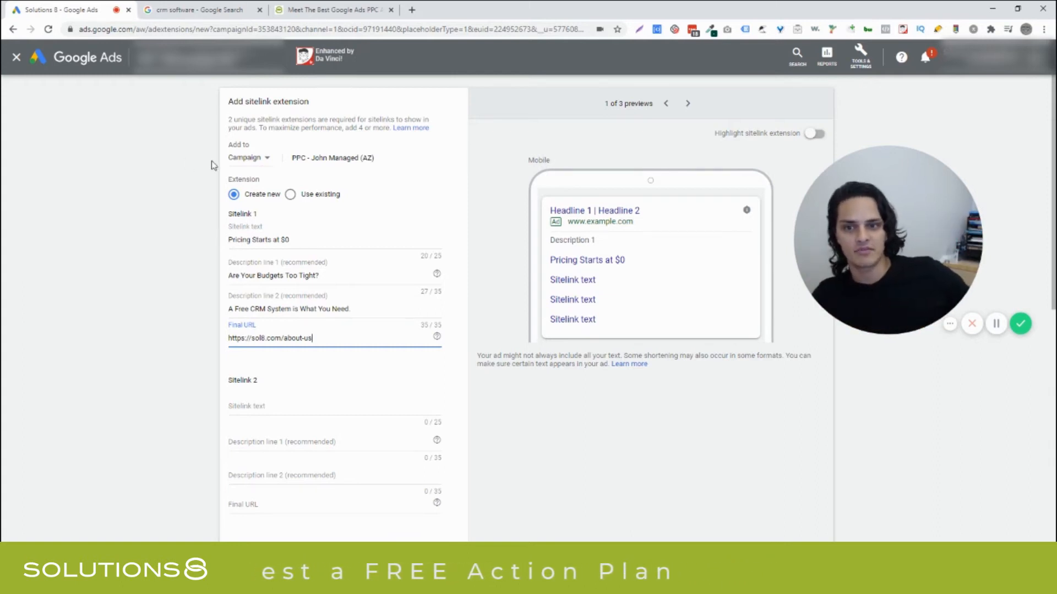
left_click(324, 370)
Try the http prefix in the Sitelink 1 final URL, view its warning, and restore https
left_click(244, 337)
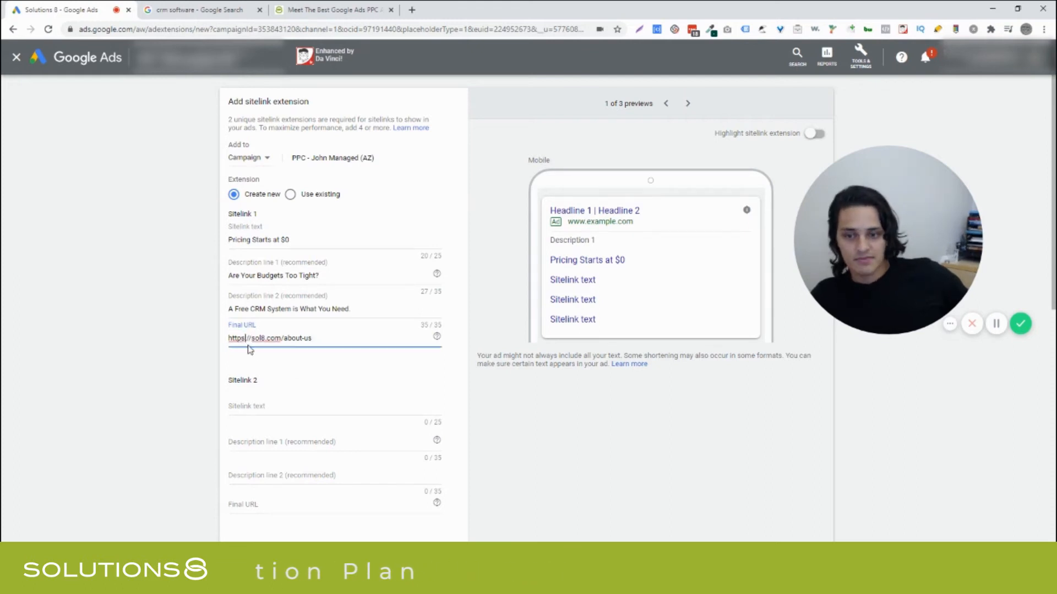
key("BackSpace")
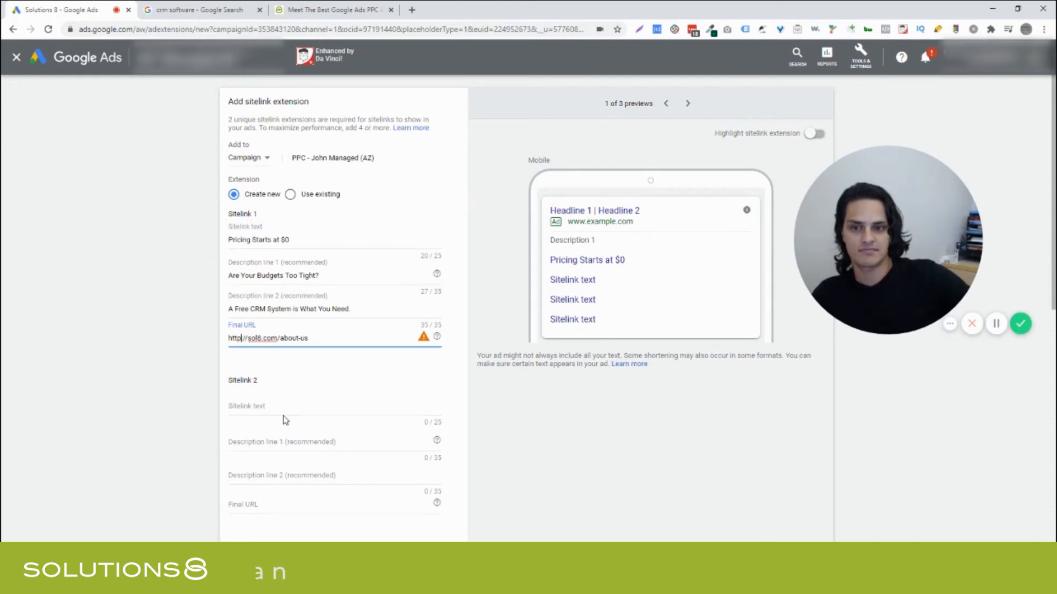
left_click(422, 341)
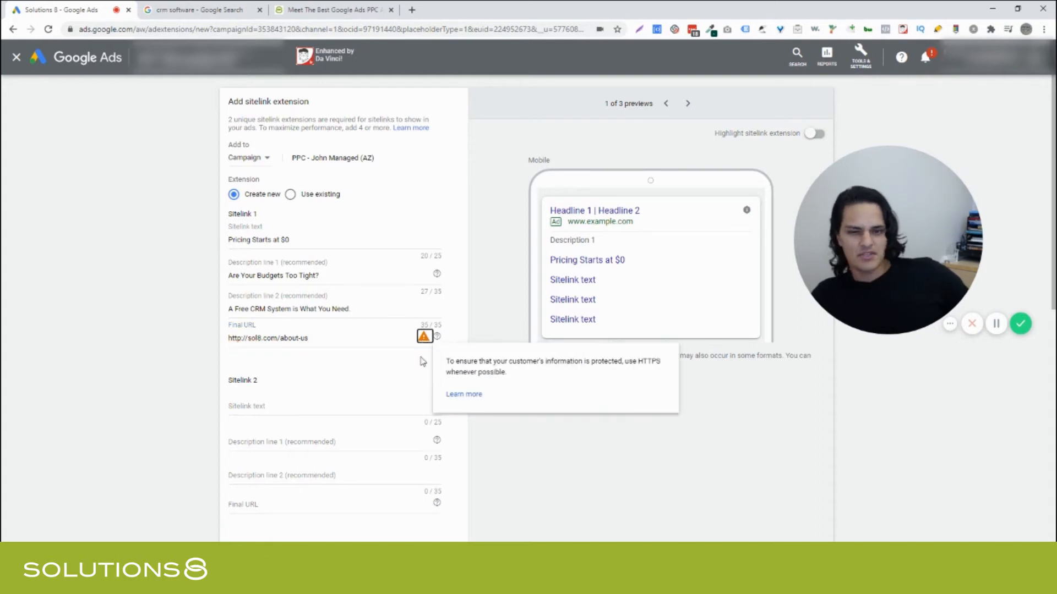
left_click(244, 340)
type("s")
left_click(277, 371)
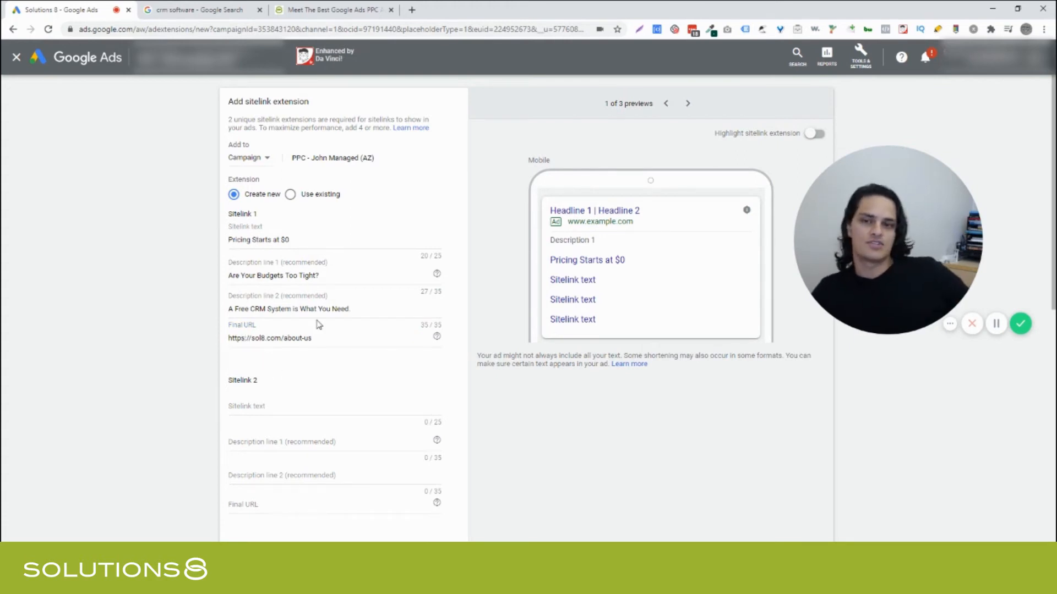
Add a dozen more blank sitelink entries below Sitelink 4 in the extension form
scroll(318, 324, "down", 2)
scroll(318, 325, "down", 6)
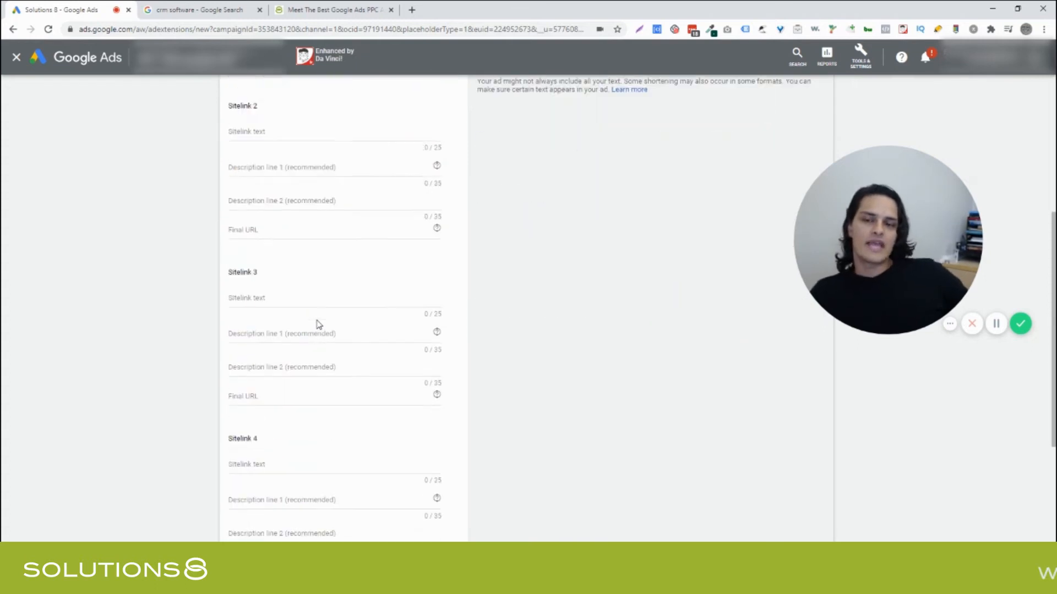
left_click(268, 411)
left_click(268, 411)
left_click(268, 413)
left_click(268, 413)
left_click(268, 413)
left_click(268, 413)
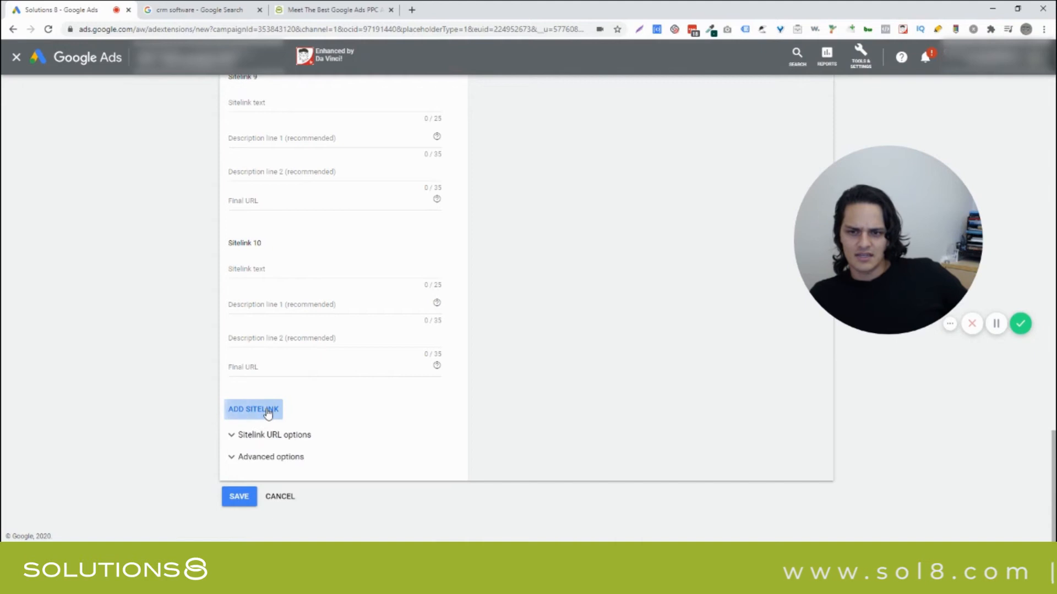
left_click(268, 412)
left_click(268, 412)
left_click(268, 413)
left_click(268, 413)
left_click(268, 413)
left_click(268, 413)
scroll(268, 413, "down", 3)
scroll(268, 412, "up", 20)
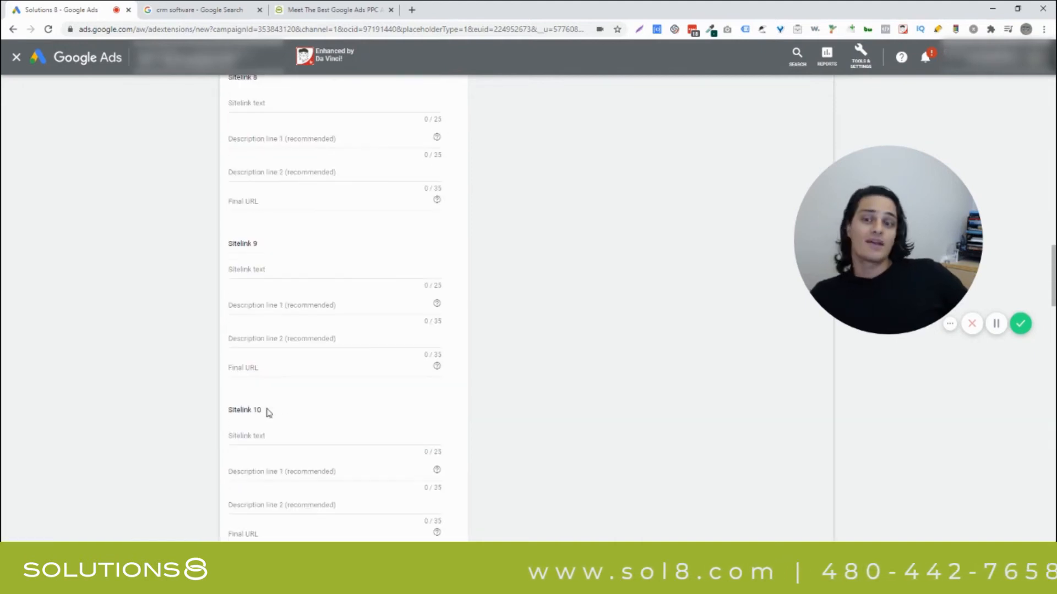
scroll(268, 412, "up", 9)
scroll(268, 413, "down", 1)
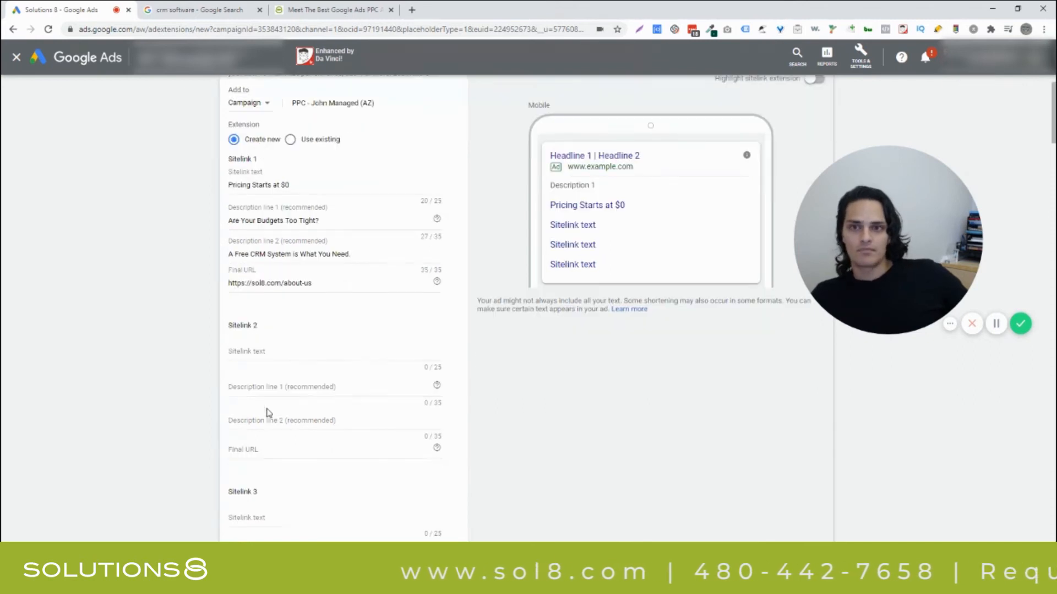
Glance at the search ads once more and enter "About Us" as the sitelink text of Sitelink 2
left_click(331, 9)
left_click(199, 9)
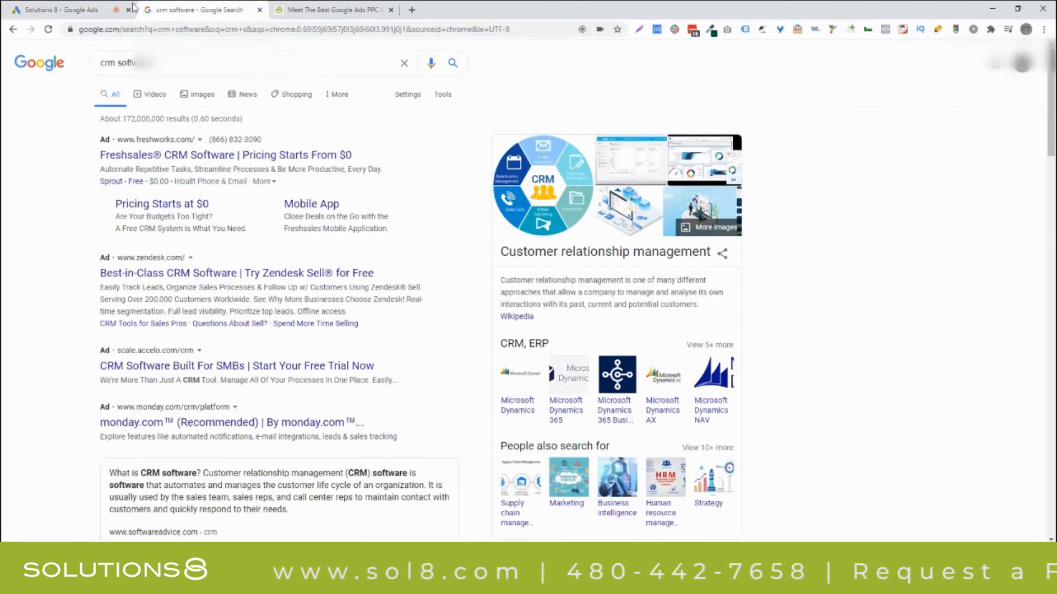
left_click(108, 8)
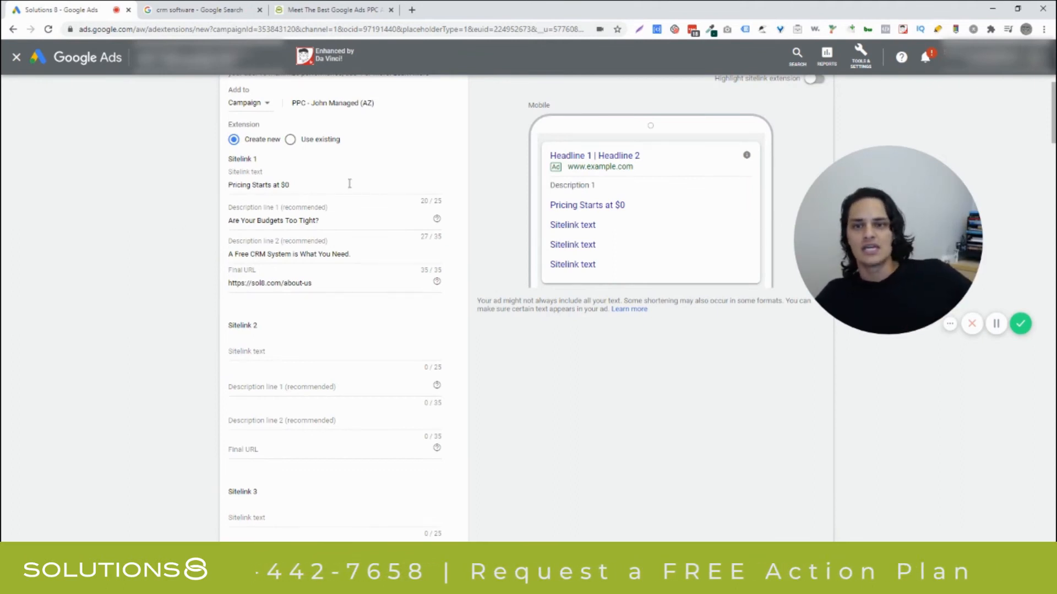
left_click(314, 352)
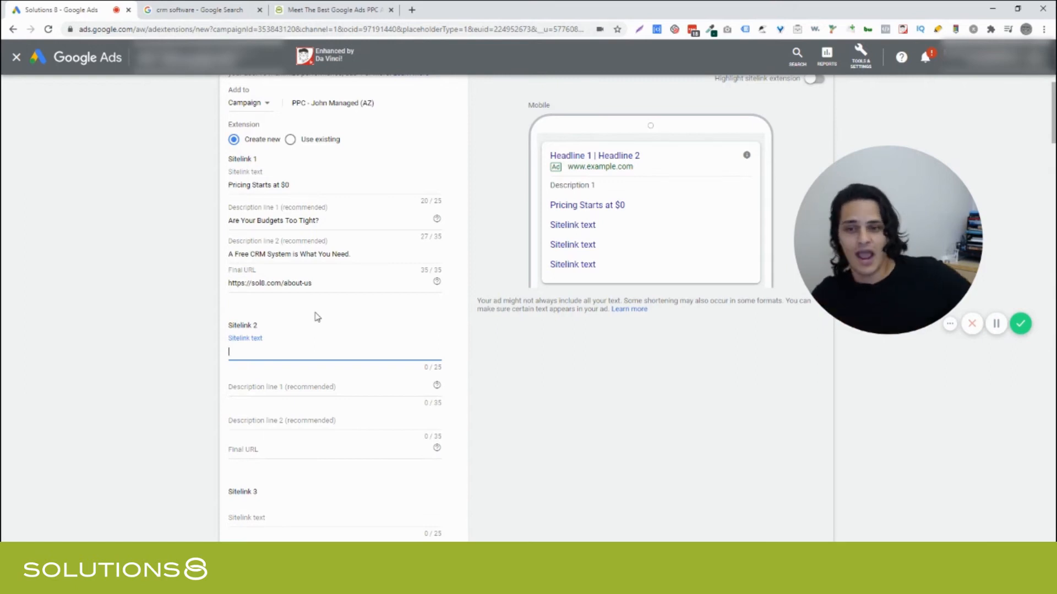
type("About Us")
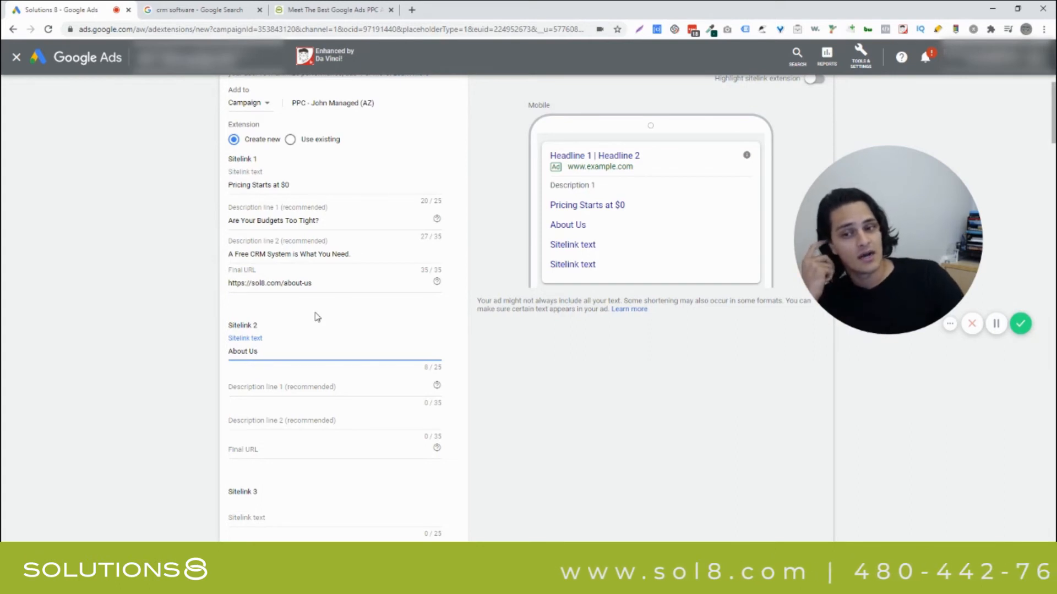
Replace the sitelink text of Sitelink 2 with "Learn Our Epic Story"
key("ctrl+a")
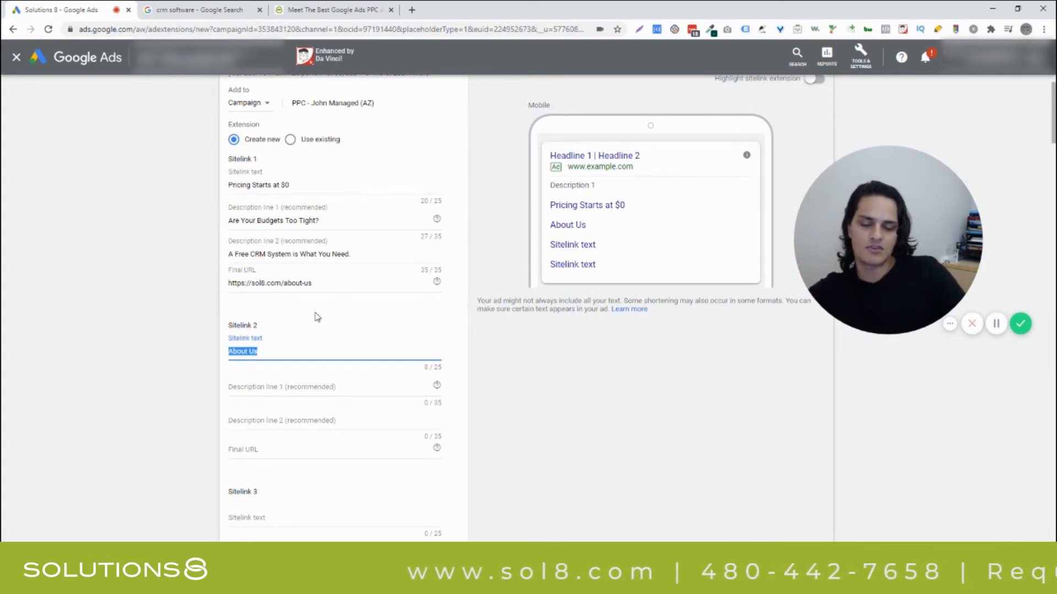
type("Learn o")
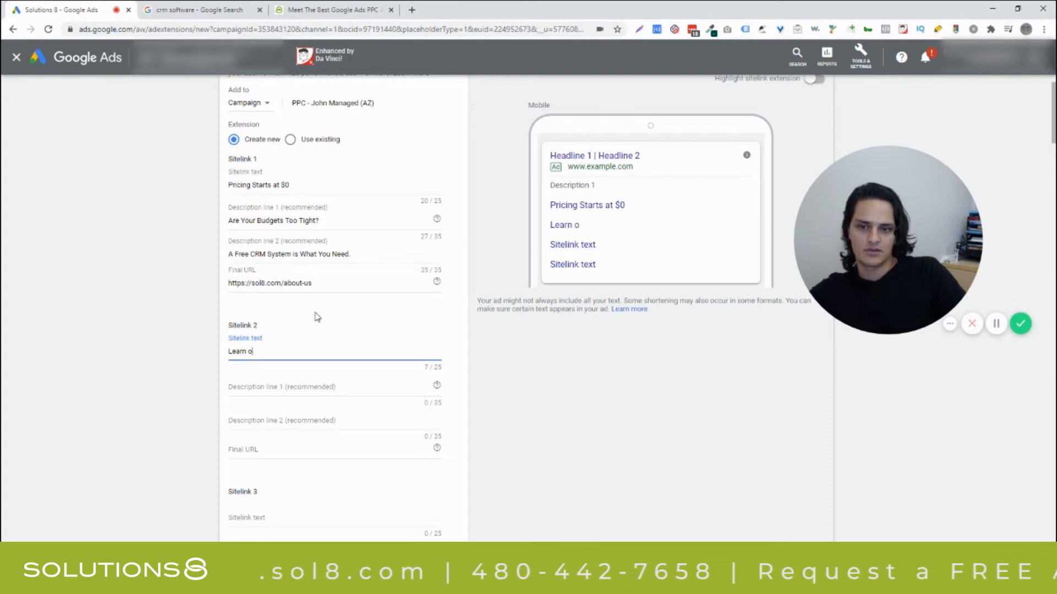
key("BackSpace")
type("Ou")
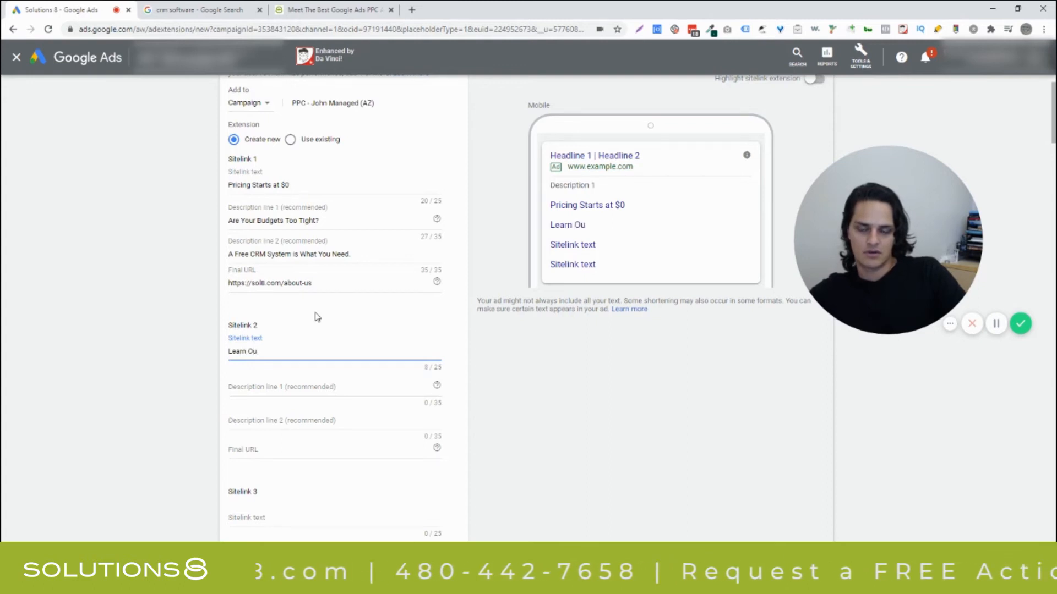
type("r Epic St")
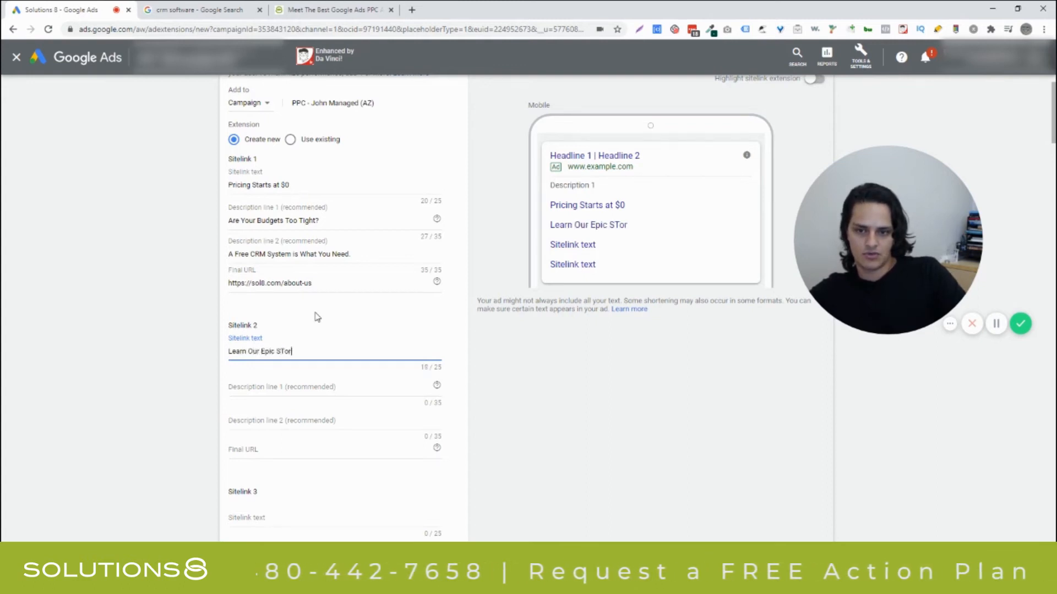
type("ory!")
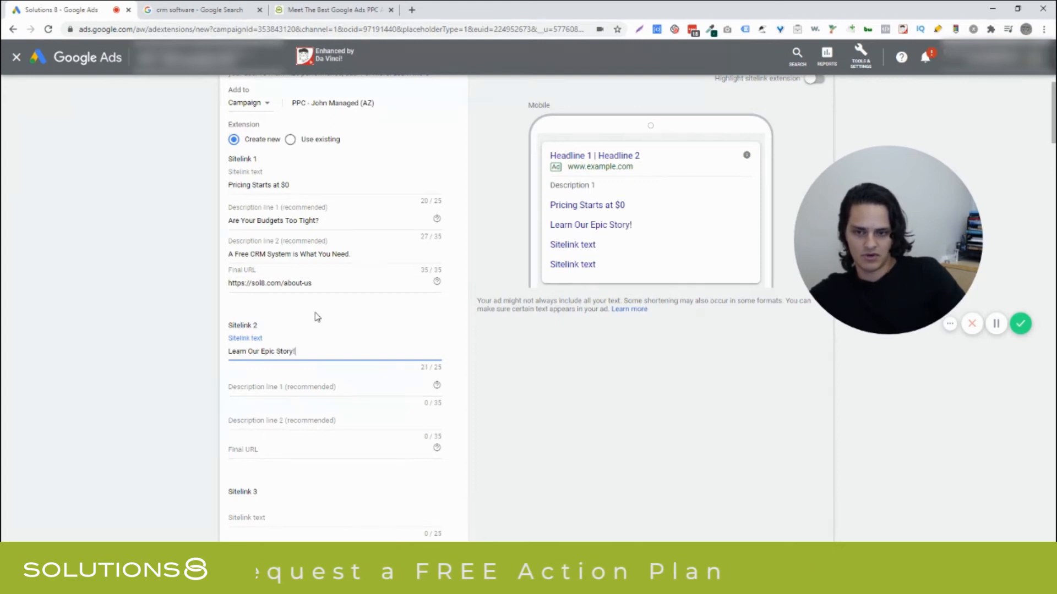
key("BackSpace")
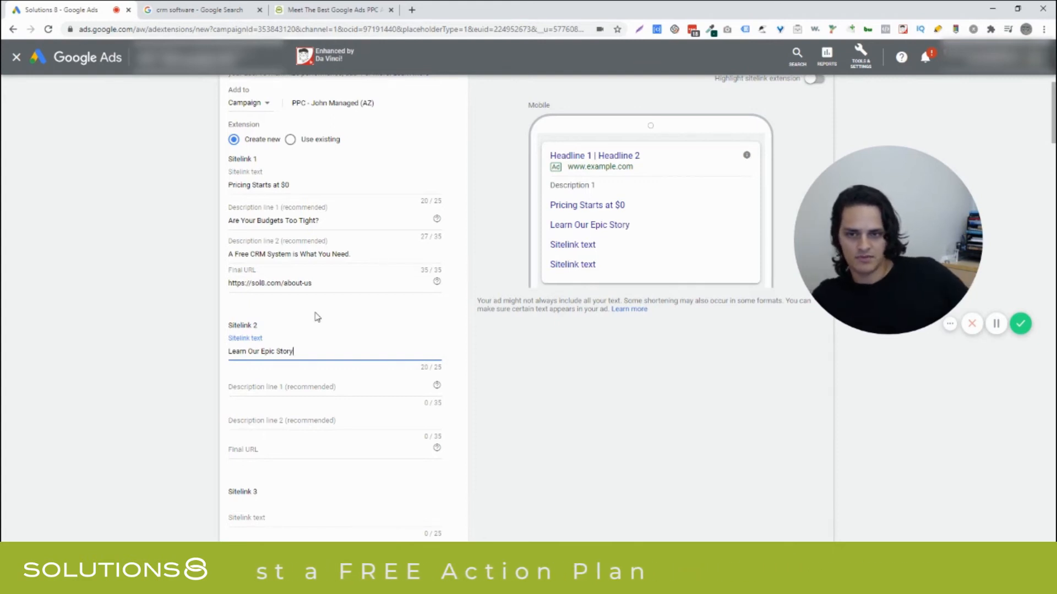
Try "Easy To Use Mobile App", modelled on the Freshsales ad's Mobile App sitelink, as the Sitelink 3 text, and clear it
left_click(342, 388)
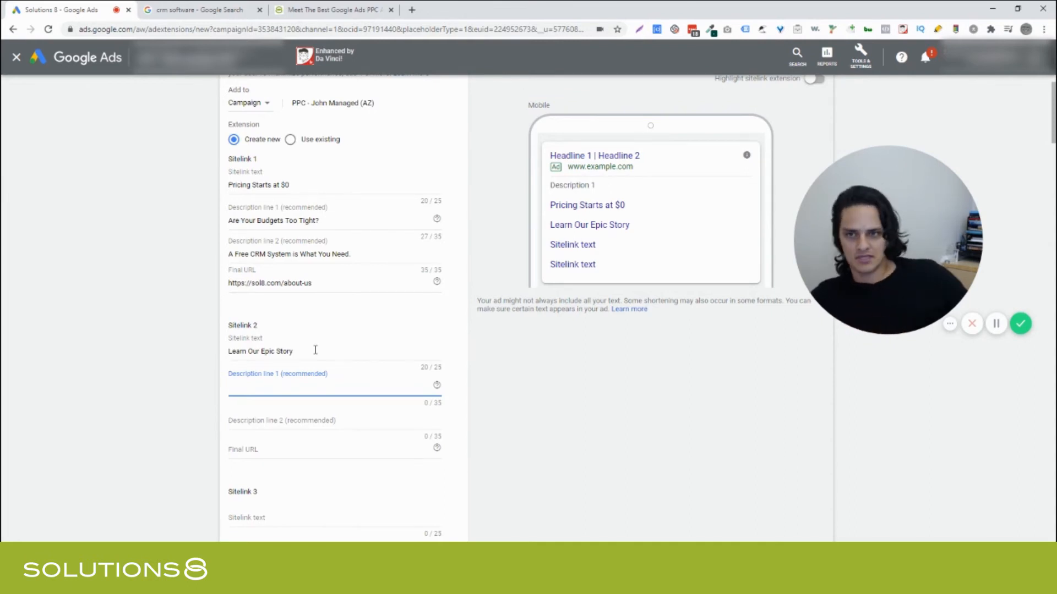
left_click(177, 9)
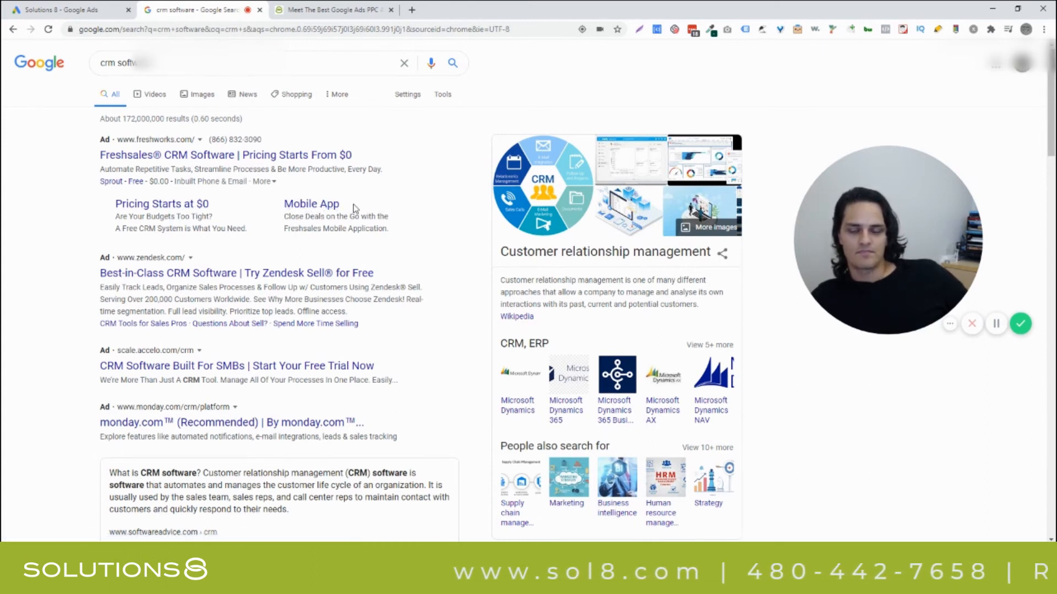
left_click(48, 9)
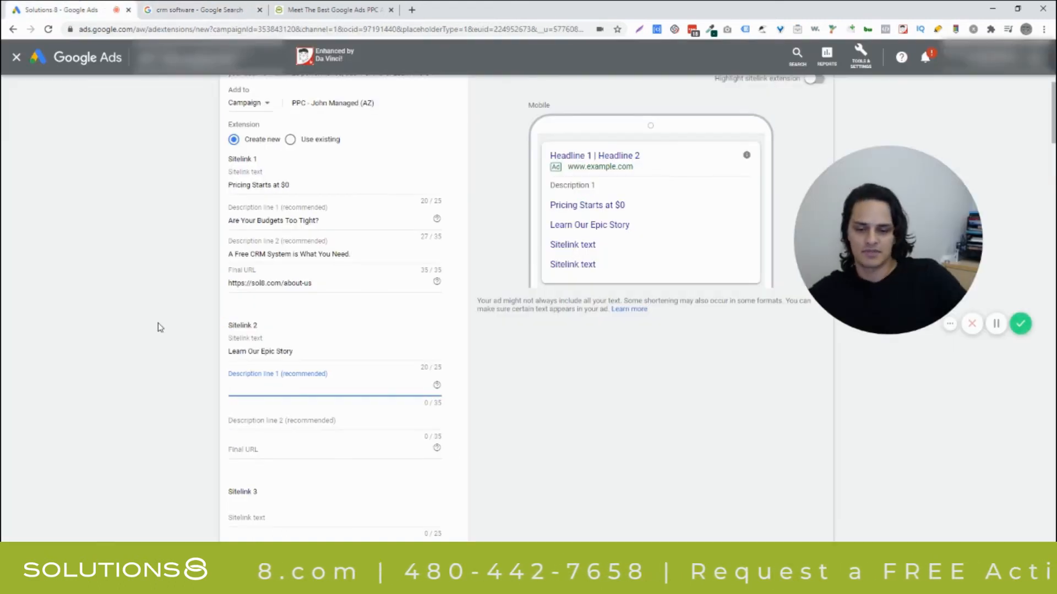
scroll(267, 477, "down", 1)
left_click(284, 461)
type("Easy To Use Mobile App")
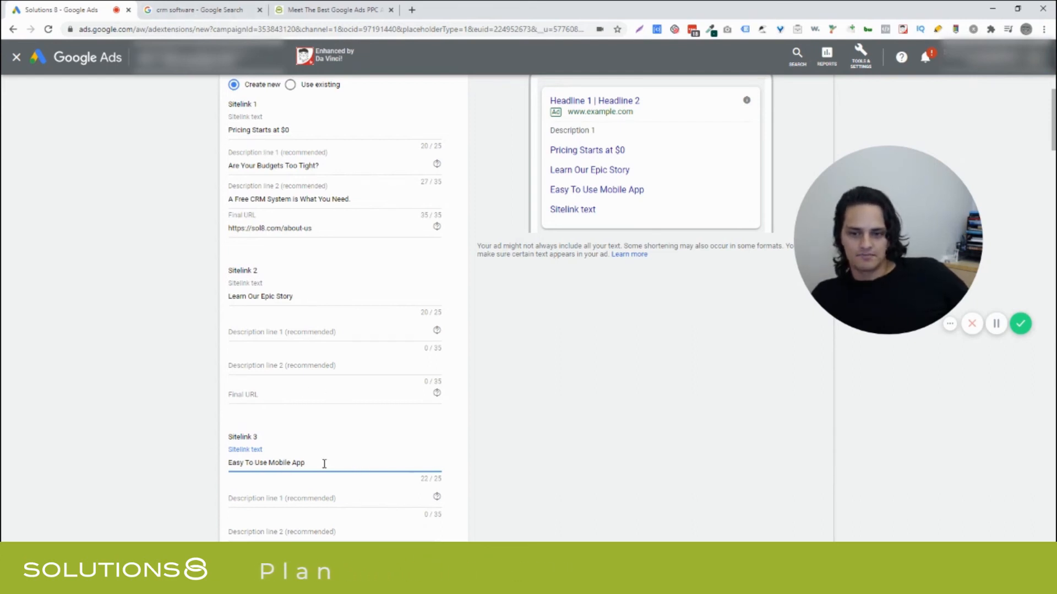
key("ctrl+a")
key("BackSpace")
Examine the two-line descriptions under the Mobile App and Pricing Starts at $0 sitelinks in the Freshsales search ad
left_click(318, 332)
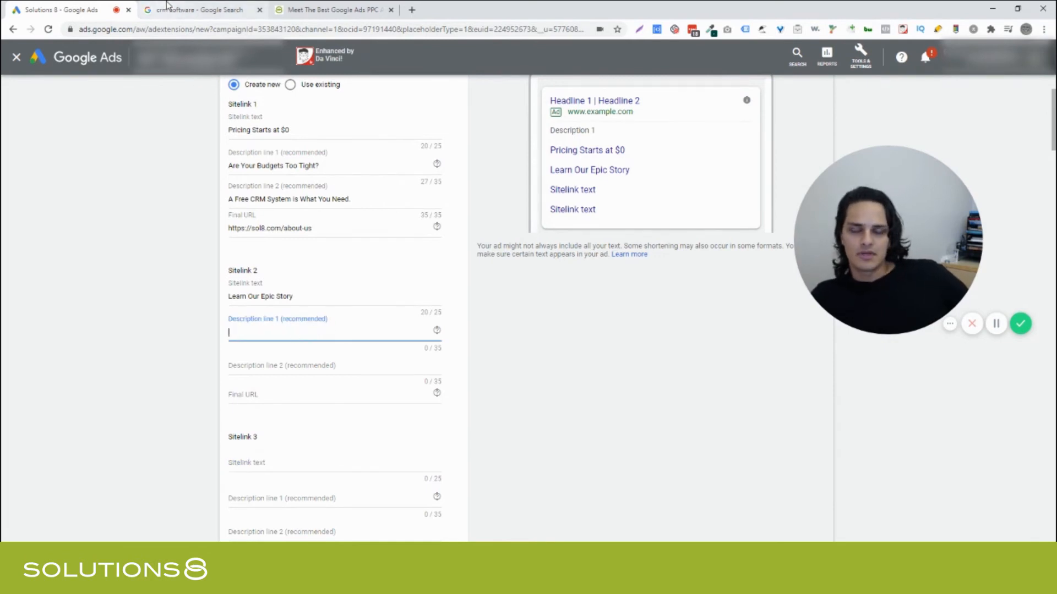
left_click(168, 7)
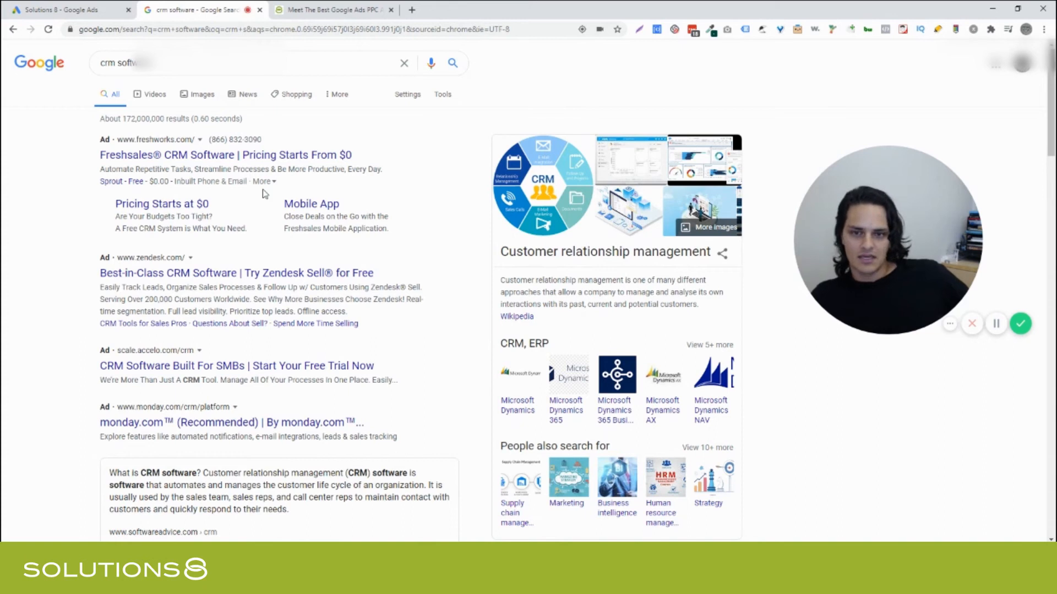
left_click_drag(282, 219, 366, 232)
left_click(354, 215)
left_click(293, 224)
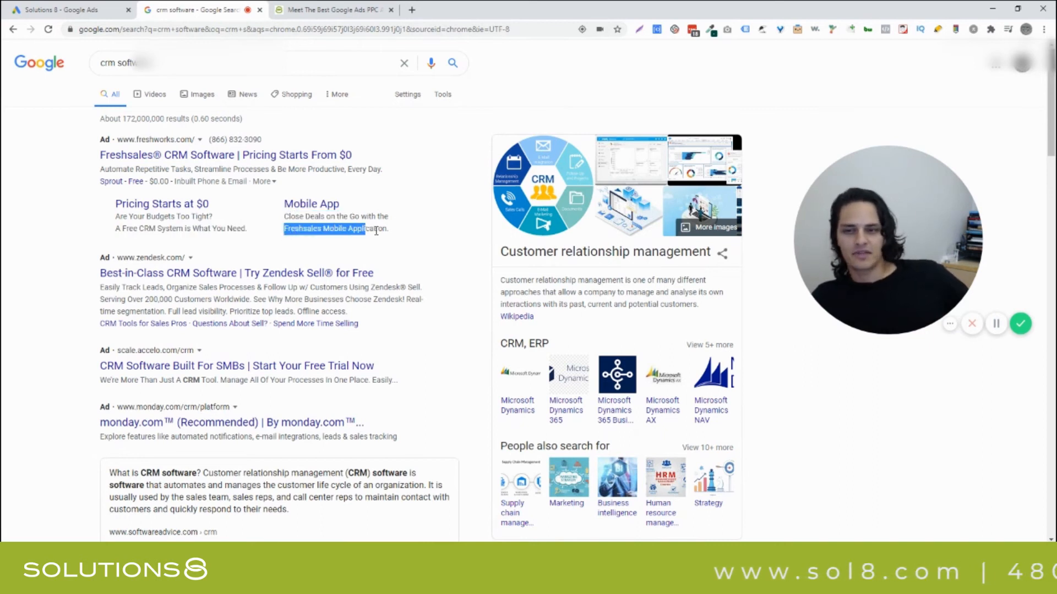
left_click(375, 231)
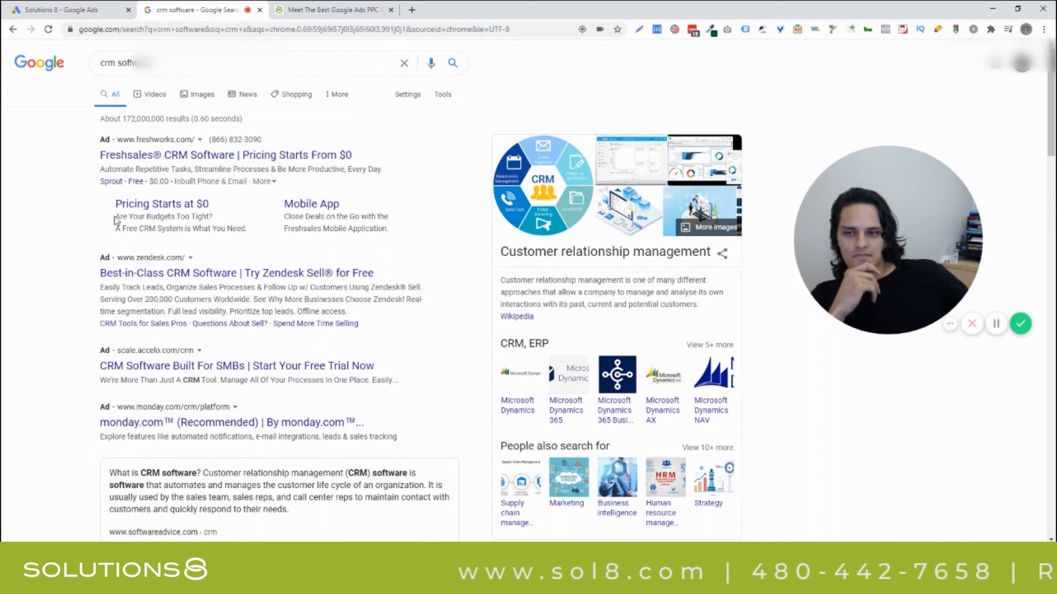
left_click_drag(116, 220, 255, 233)
left_click(250, 230)
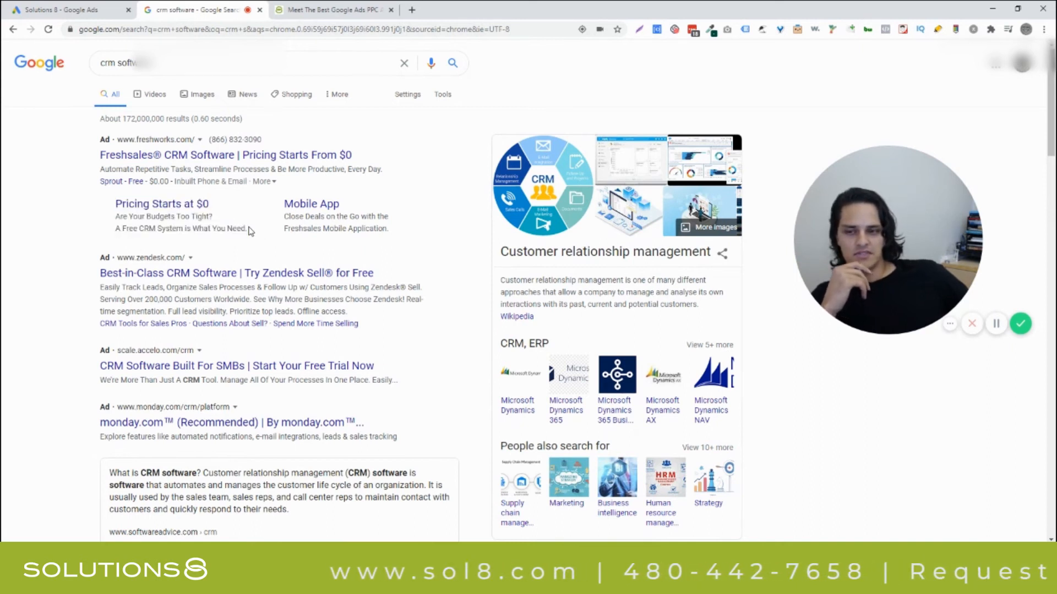
Return to Google Ads and set the Sitelink 2 description lines to "Small Enough To Care But Big Enough" and "To Make A Massive Difference"
left_click(89, 8)
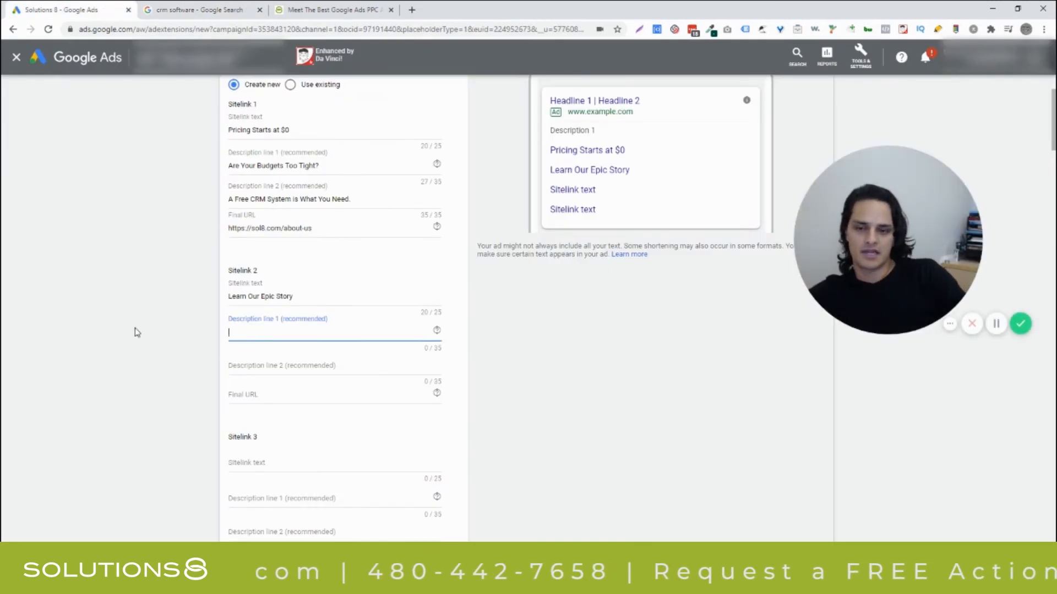
type("Samm")
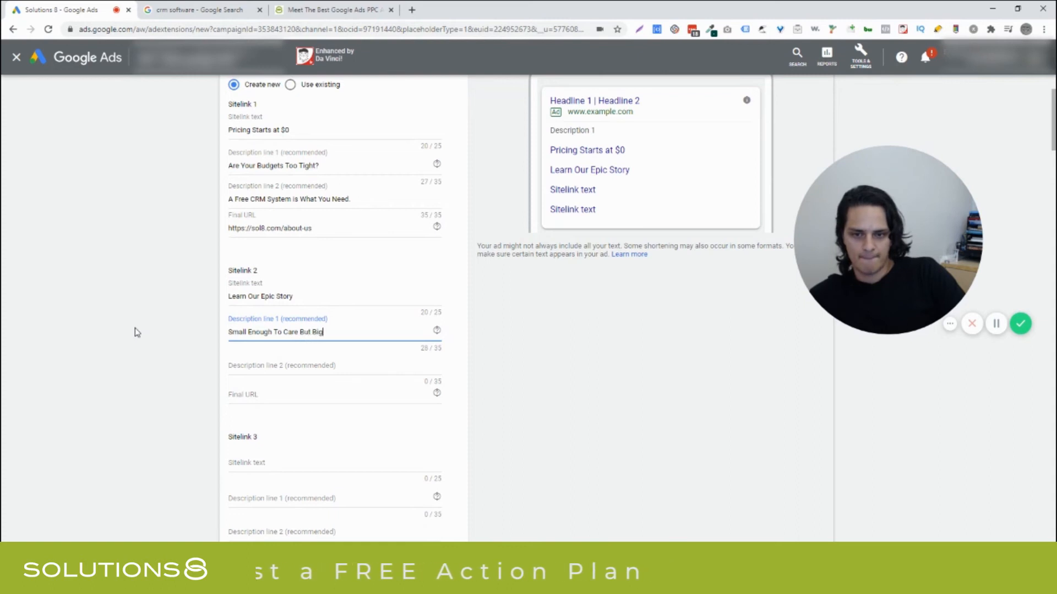
key("Tab")
key("Tab")
type("To")
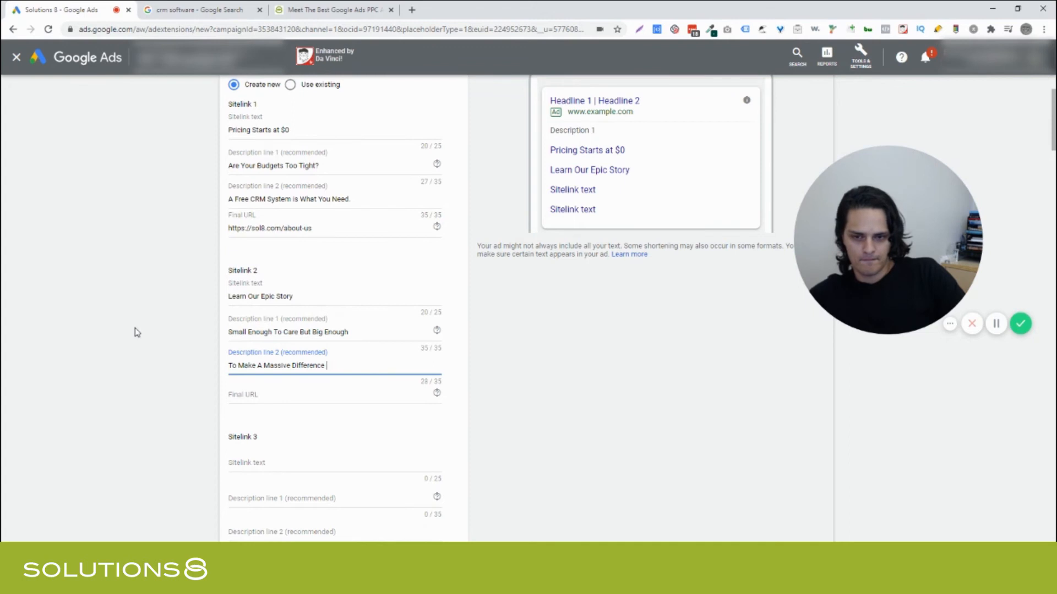
type("You")
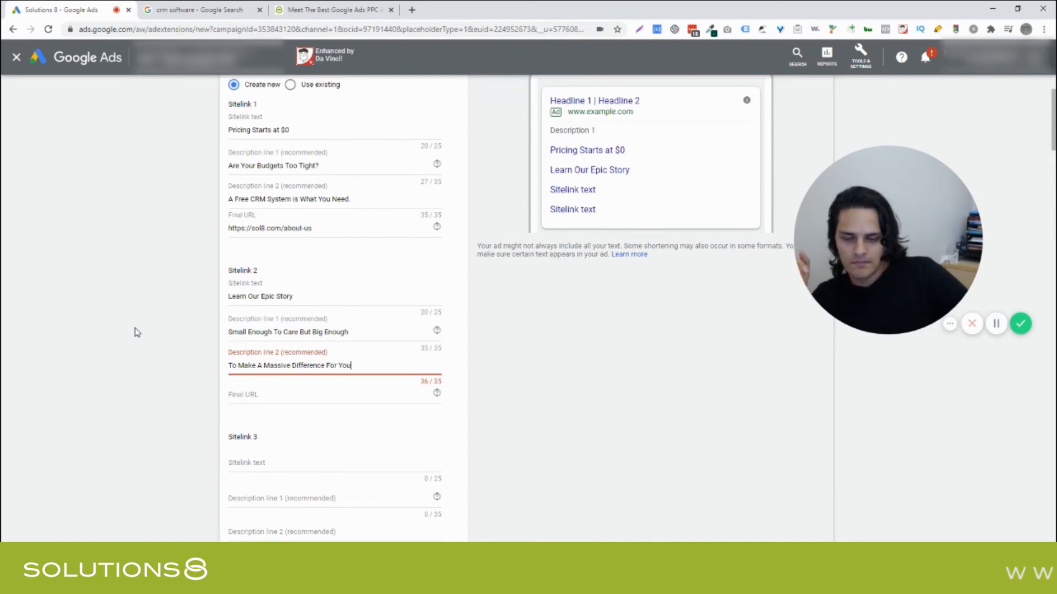
key("shift+End")
key("BackSpace")
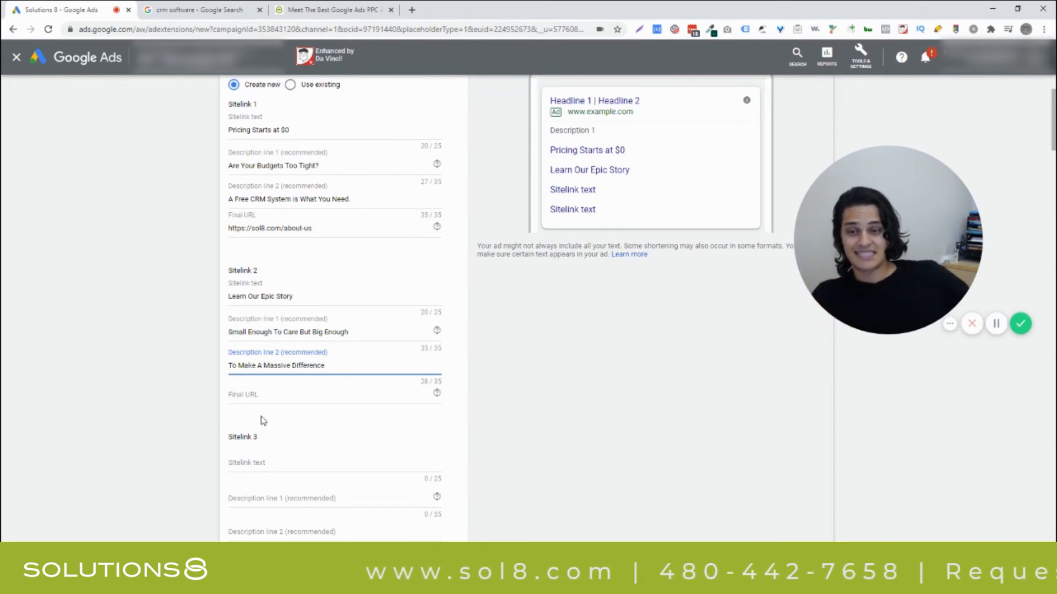
triple_click(276, 229)
key("ctrl+c")
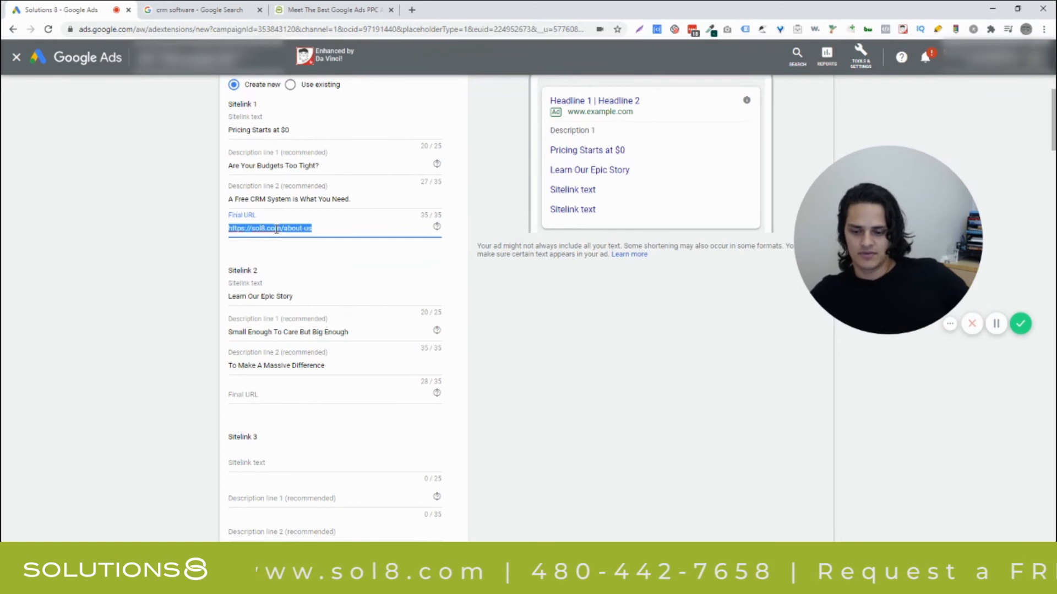
left_click(339, 394)
key("ctrl+v")
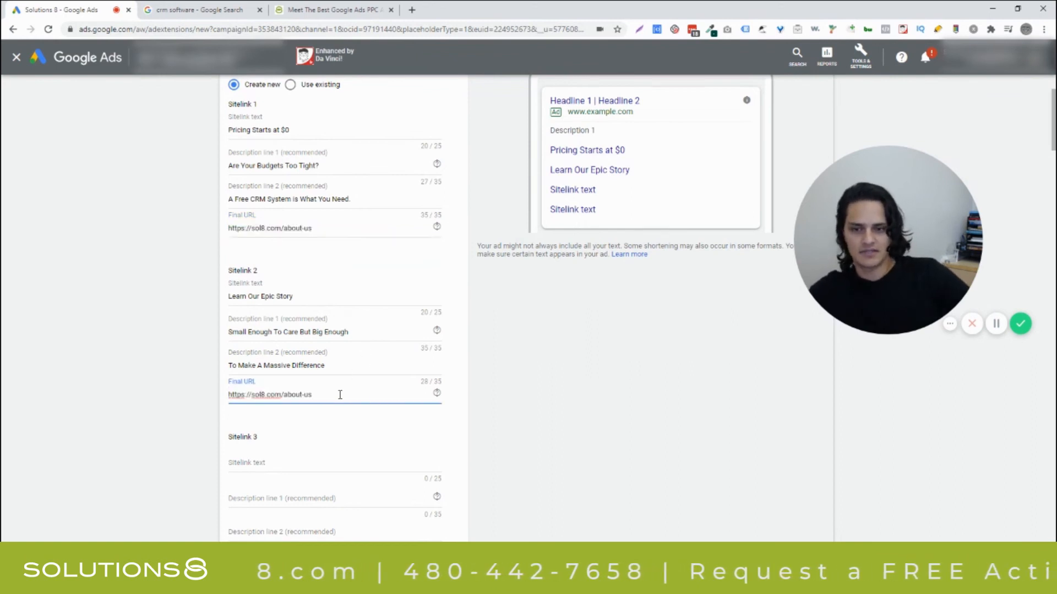
key("shift+Left")
key("shift+Left")
key("shift+Left")
key("shift+Left")
key("shift+Left")
type("e")
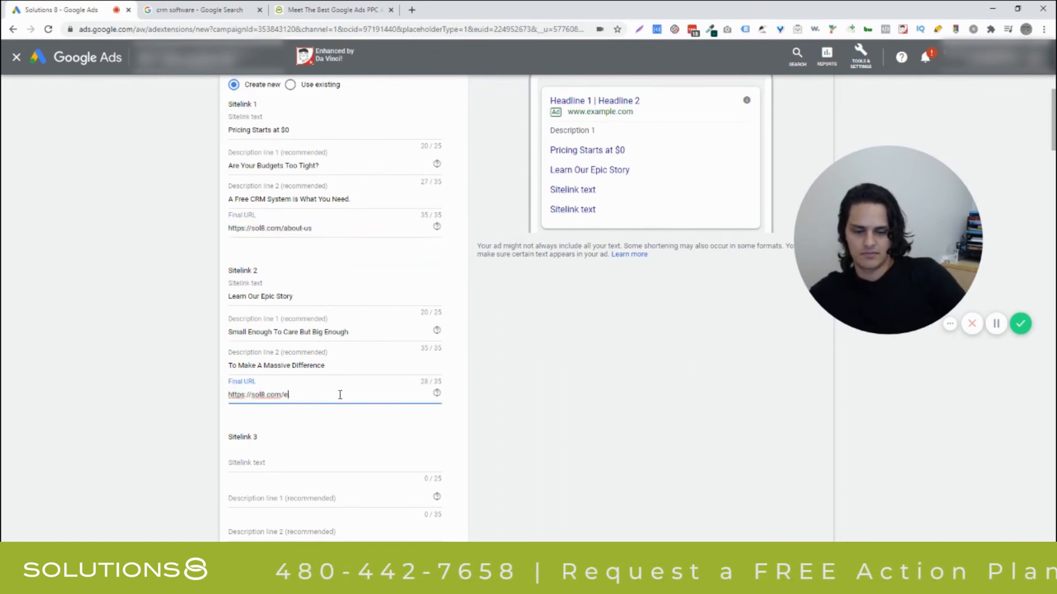
left_click(342, 443)
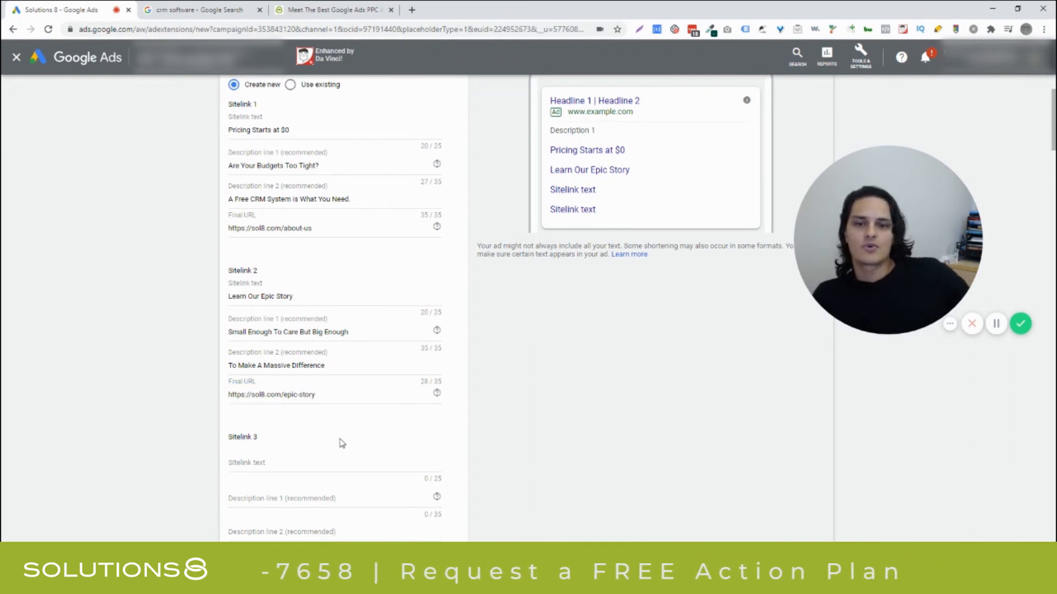
Review the filled-in Sitelink 2 fields and the blank sitelink entries down to Sitelink 20
left_click(330, 300)
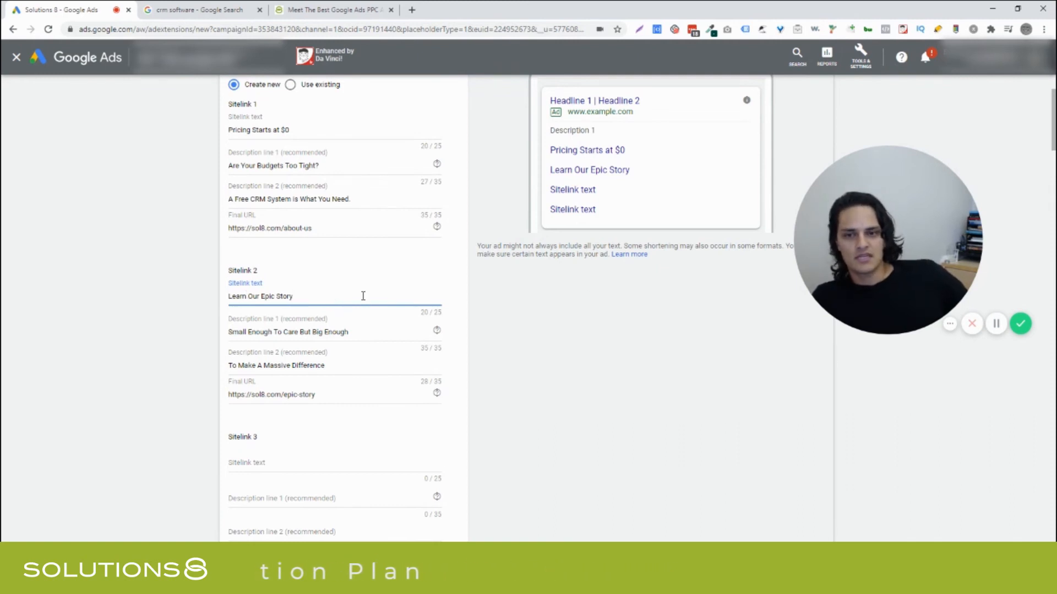
scroll(363, 296, "down", 1)
left_click(364, 278)
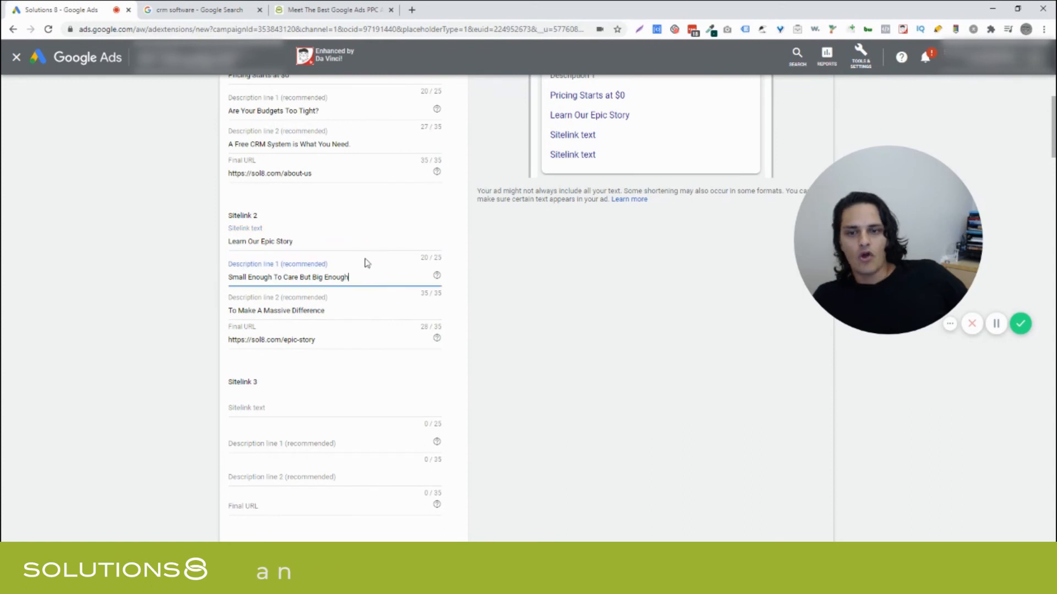
scroll(311, 242, "down", 2)
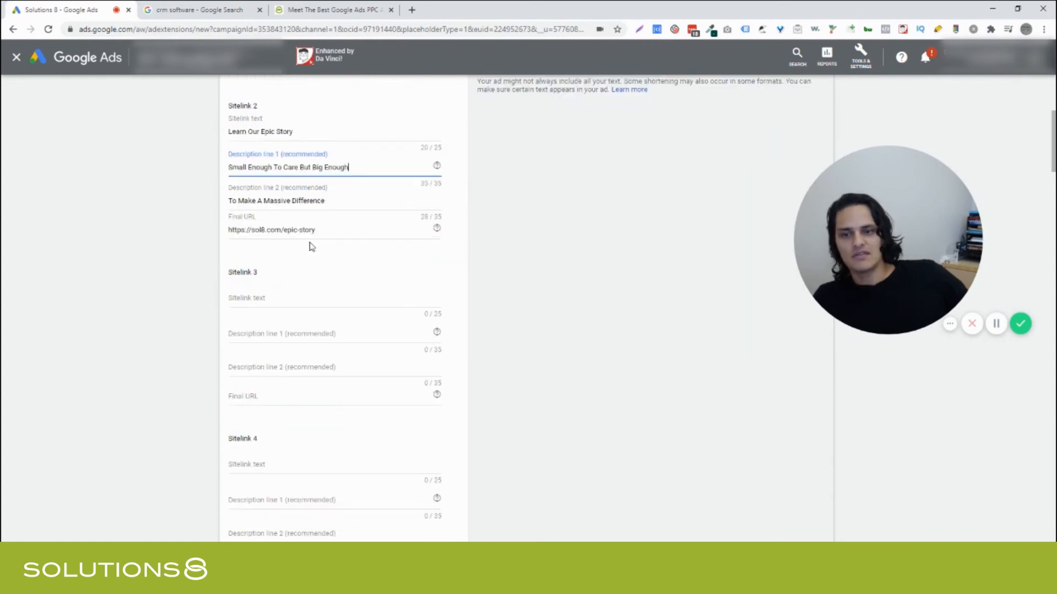
left_click(303, 300)
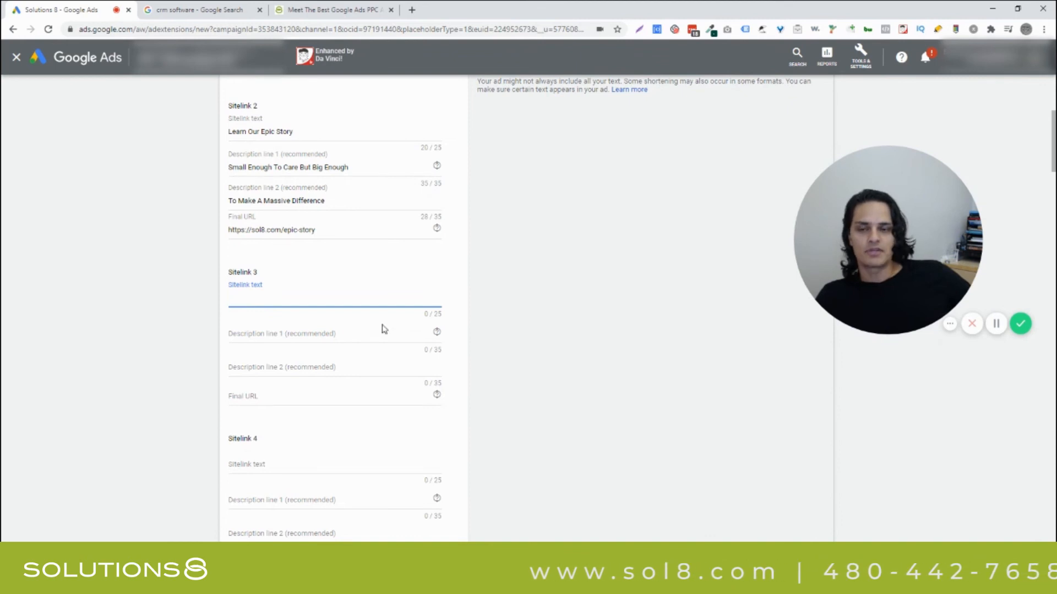
scroll(325, 297, "down", 3)
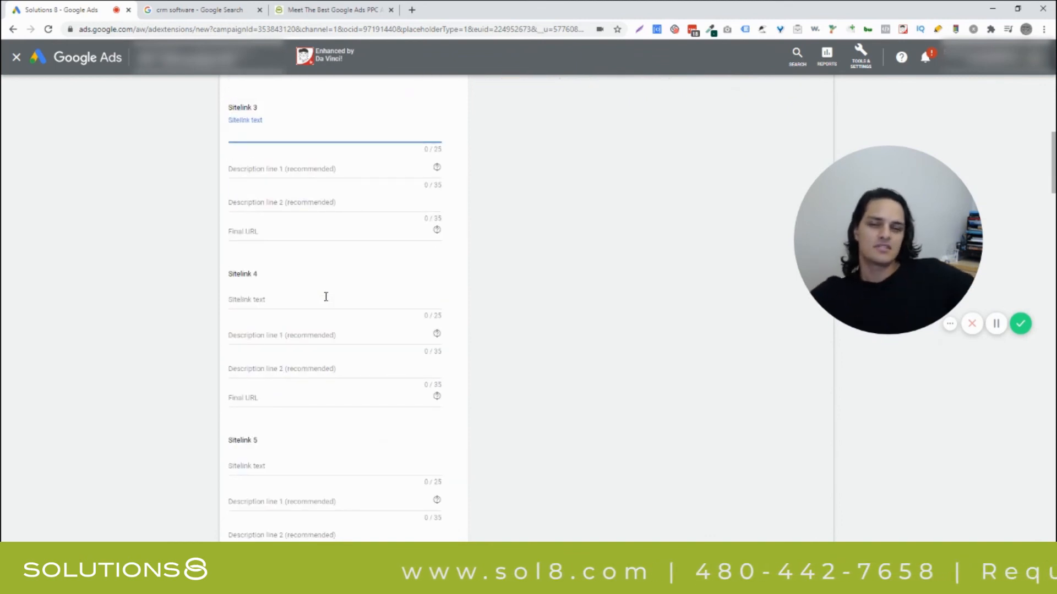
scroll(328, 300, "up", 1)
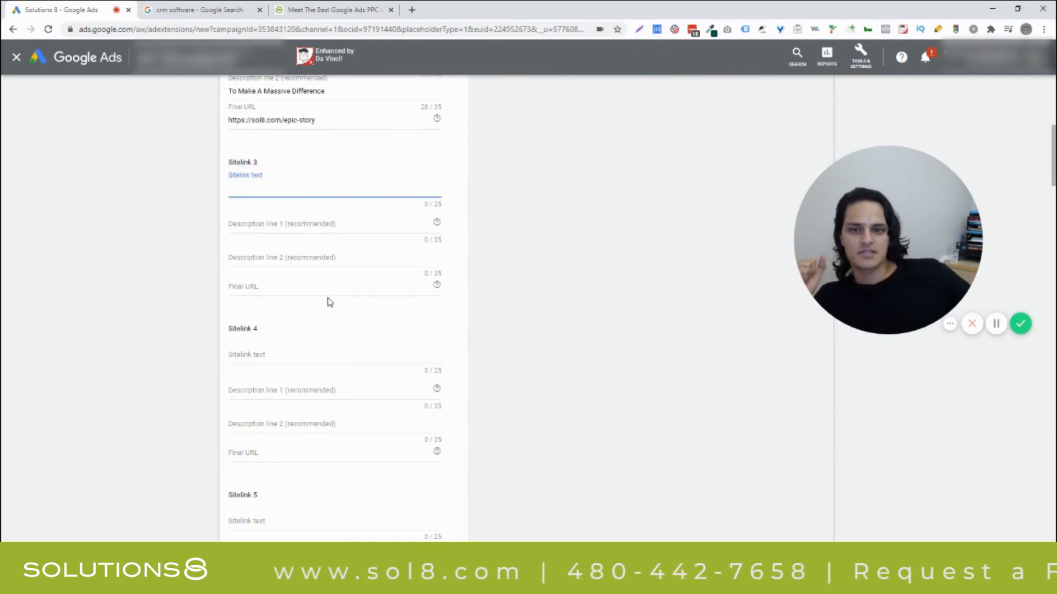
scroll(328, 302, "up", 1)
scroll(329, 301, "down", 20)
scroll(328, 301, "down", 20)
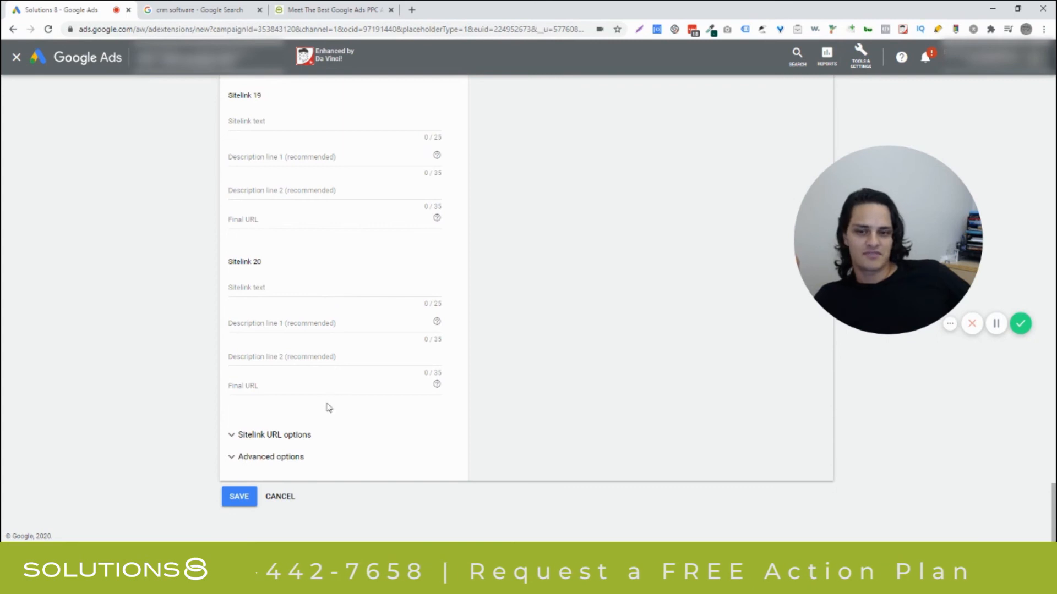
Expand the Sitelink URL options and examine the tracking template, final URL suffix, custom parameter and separate mobile final URL settings
left_click(232, 435)
scroll(556, 293, "down", 3)
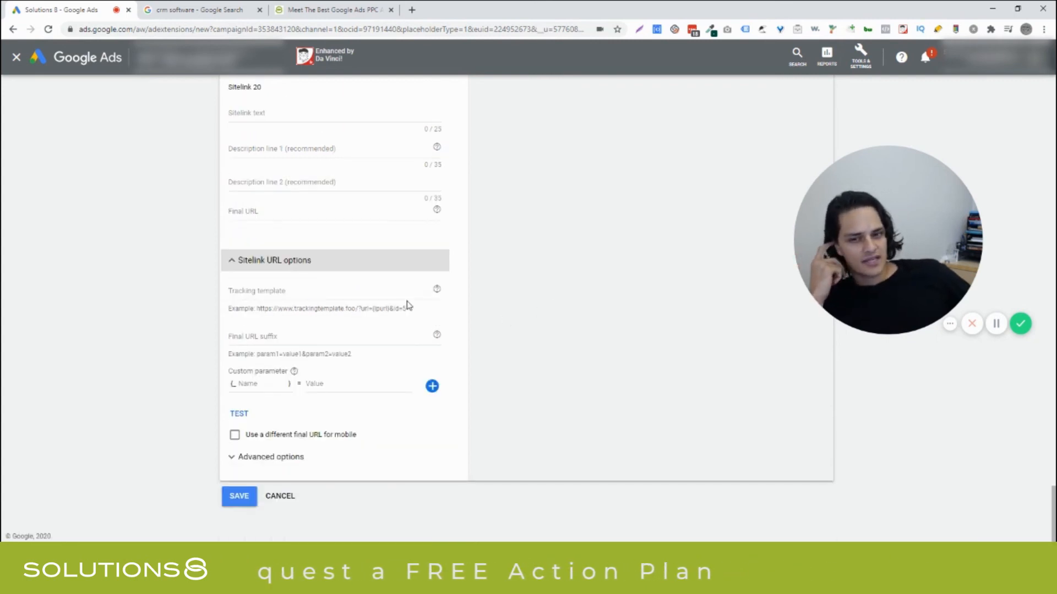
left_click(305, 292)
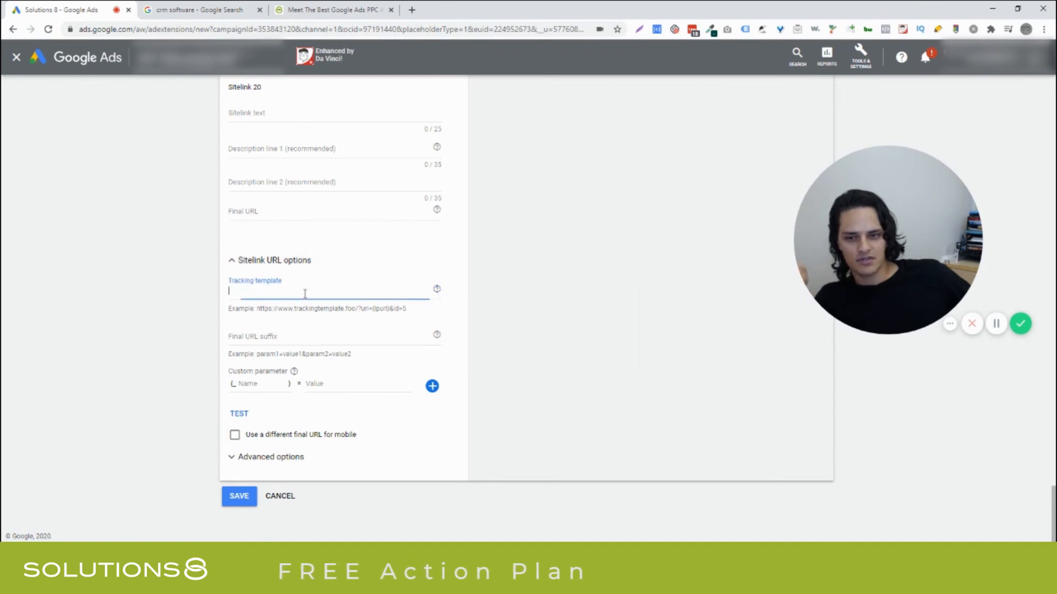
left_click(363, 337)
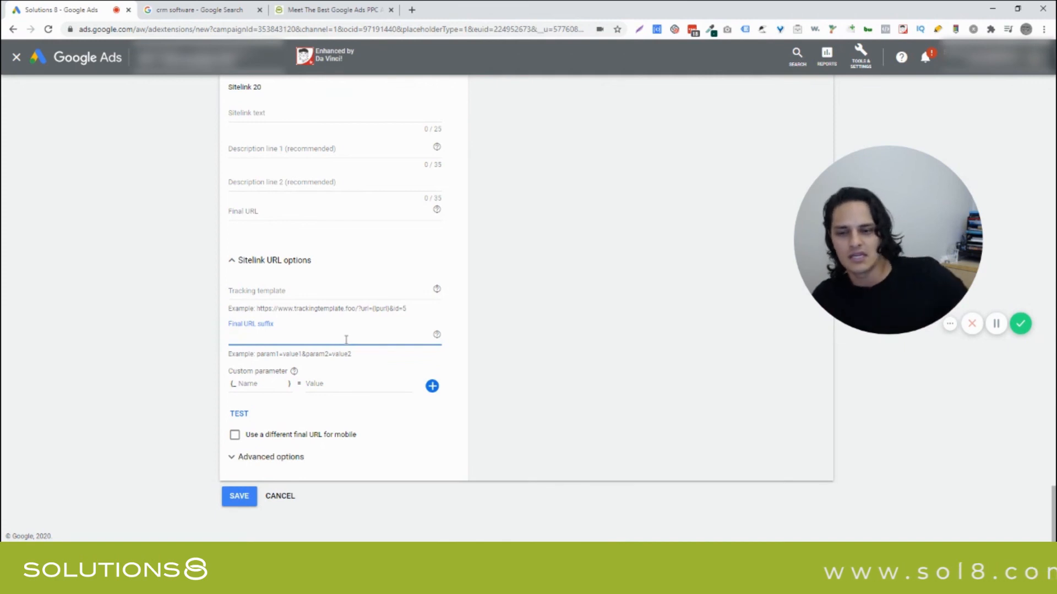
left_click(258, 383)
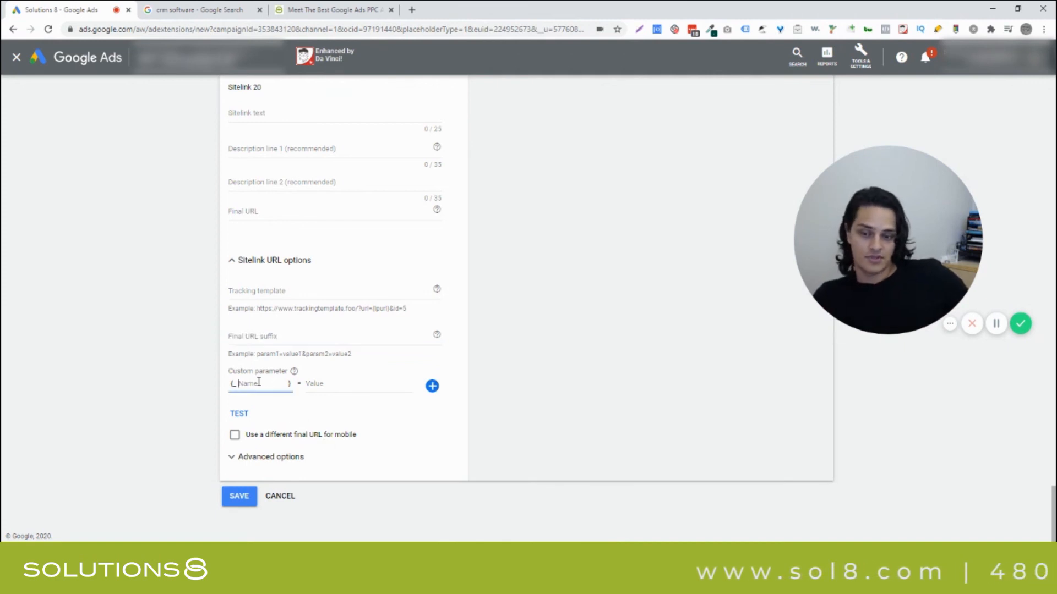
left_click(289, 439)
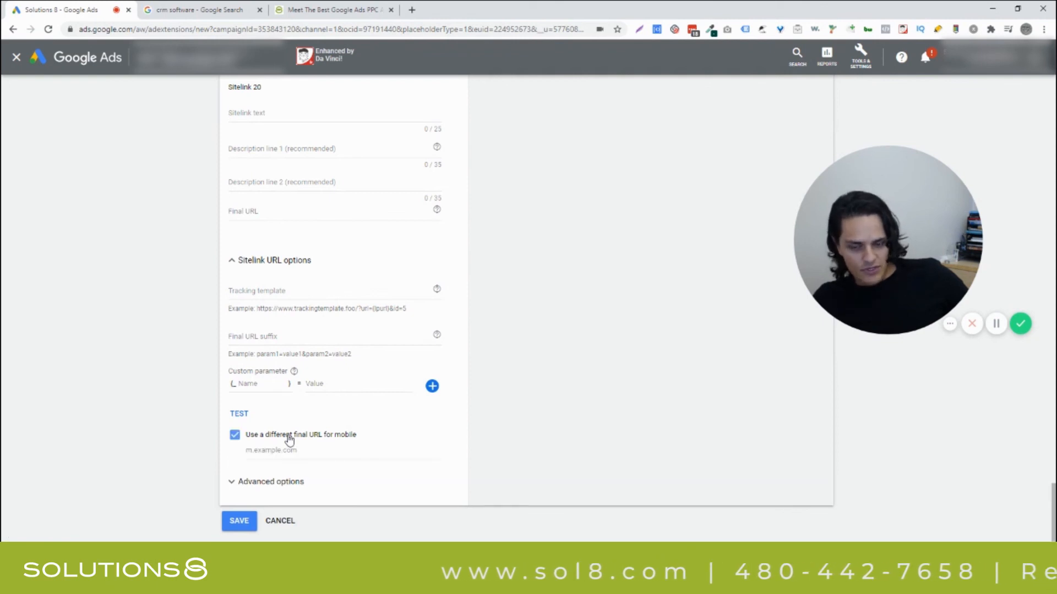
left_click(303, 448)
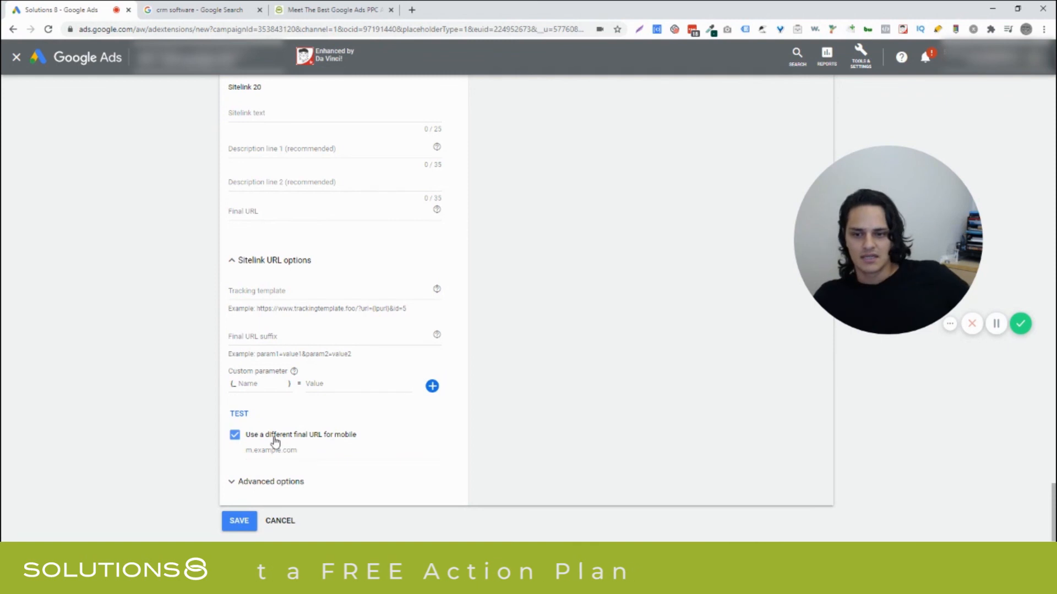
left_click(274, 436)
Expand the advanced options and set the extension's device preference to Mobile
left_click(289, 459)
scroll(307, 440, "down", 1)
scroll(307, 437, "down", 3)
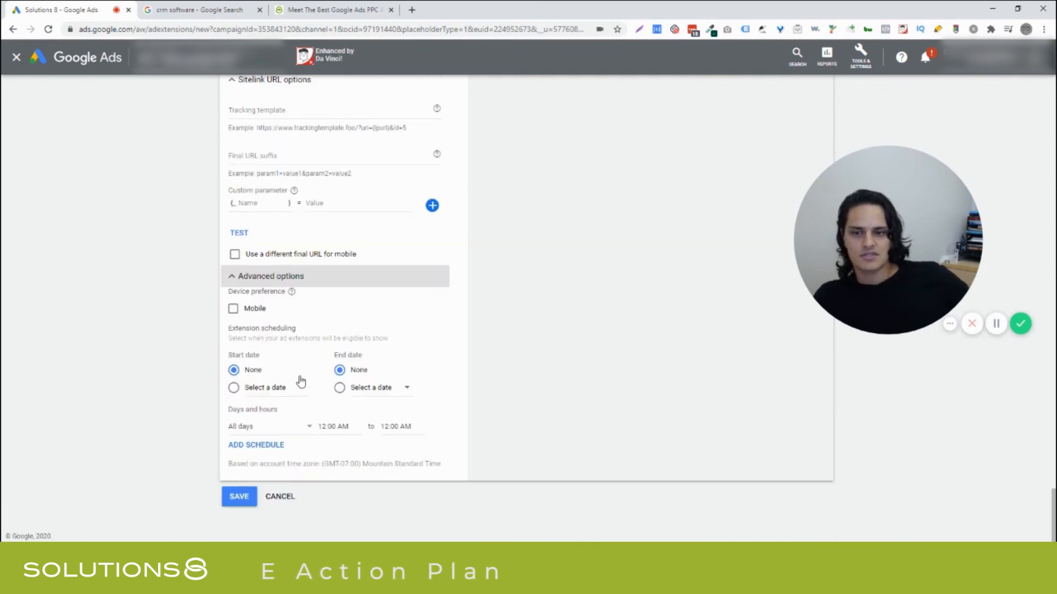
left_click(250, 312)
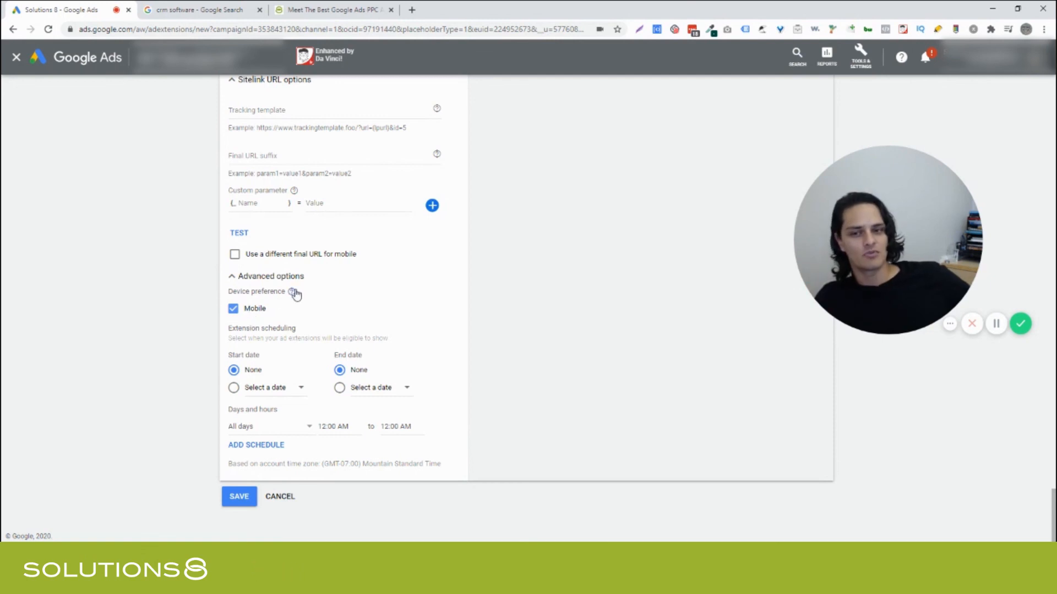
mouse_move(295, 295)
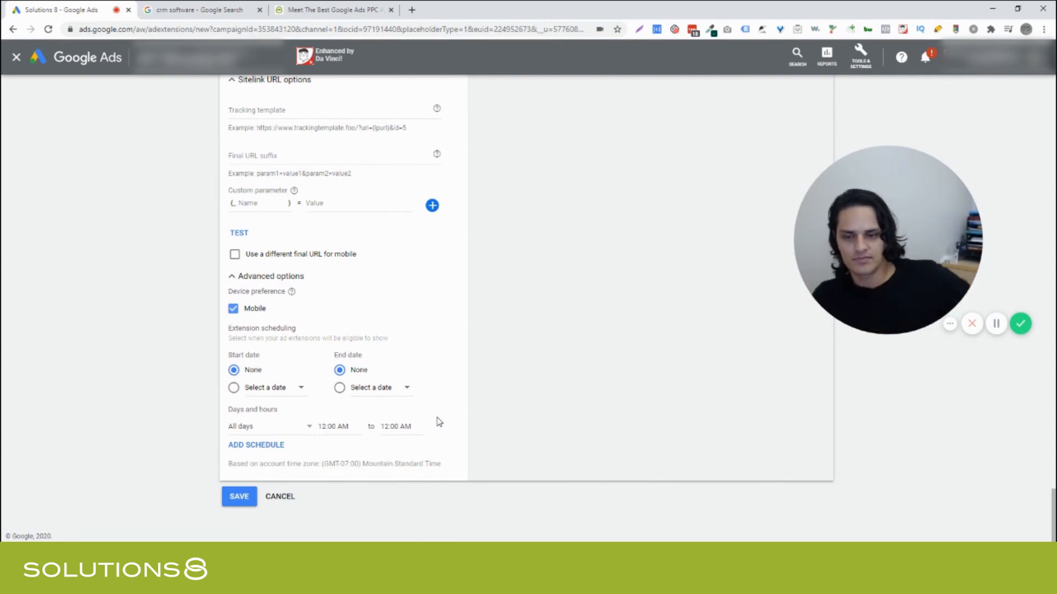
Add two more schedule rows under the extension's days and hours
left_click(275, 449)
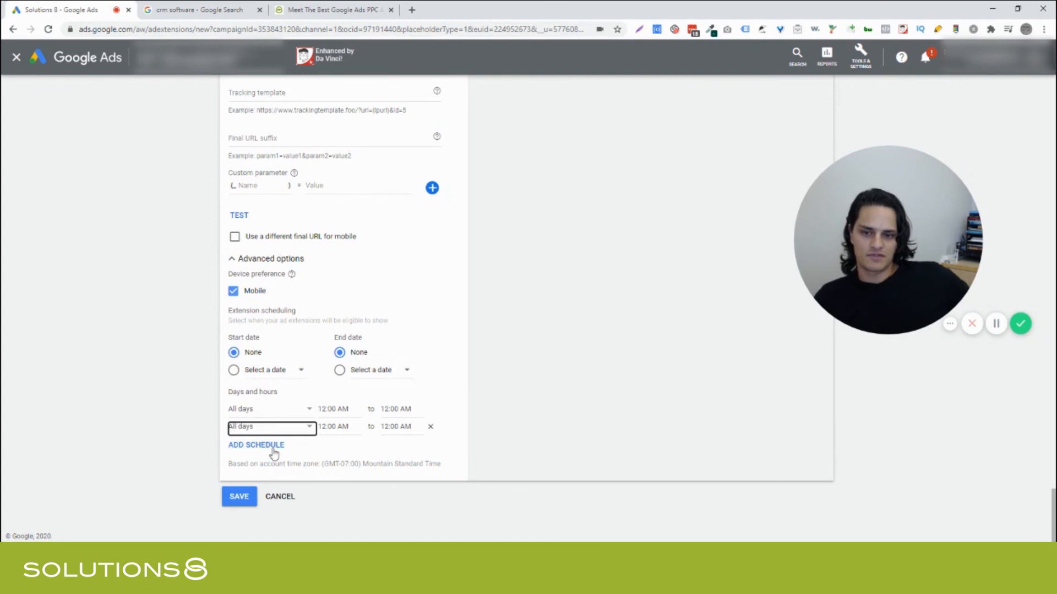
left_click(268, 448)
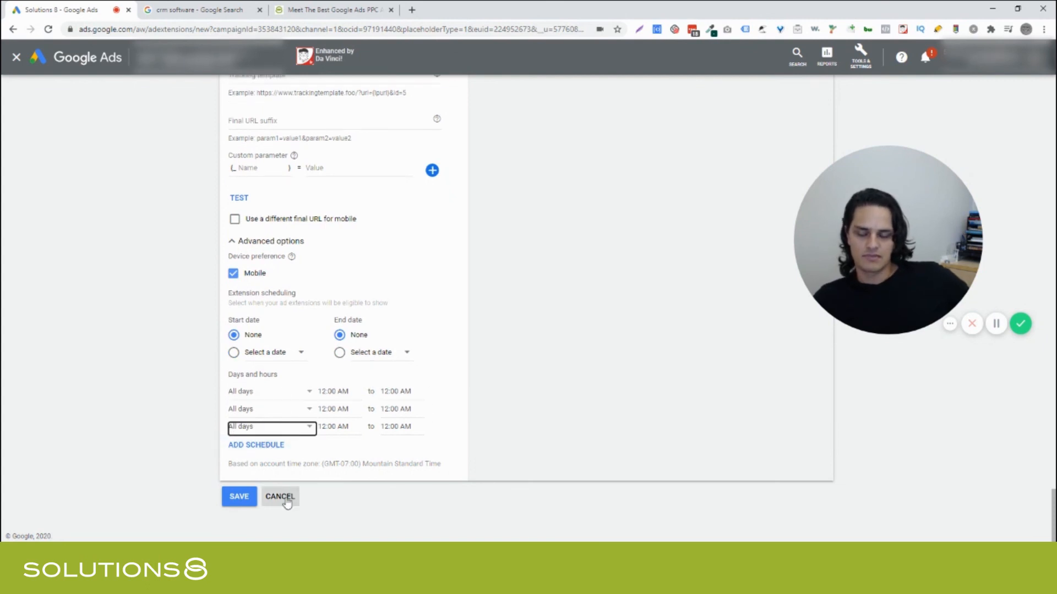
scroll(464, 427, "up", 10)
scroll(464, 427, "down", 10)
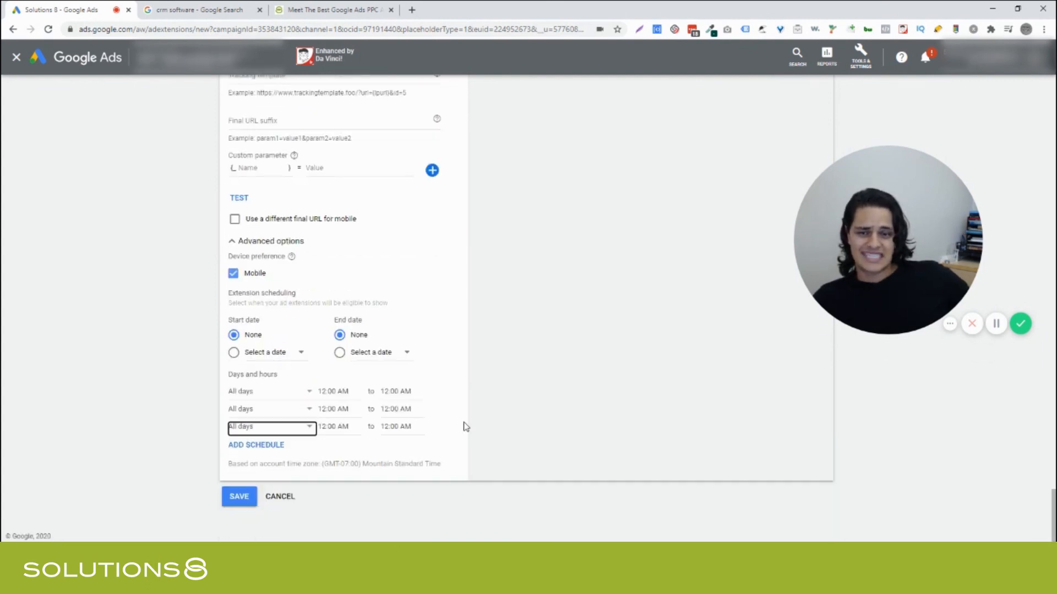
Cancel the new sitelink extension and open the list of extension types that can be added to the campaign
left_click(274, 496)
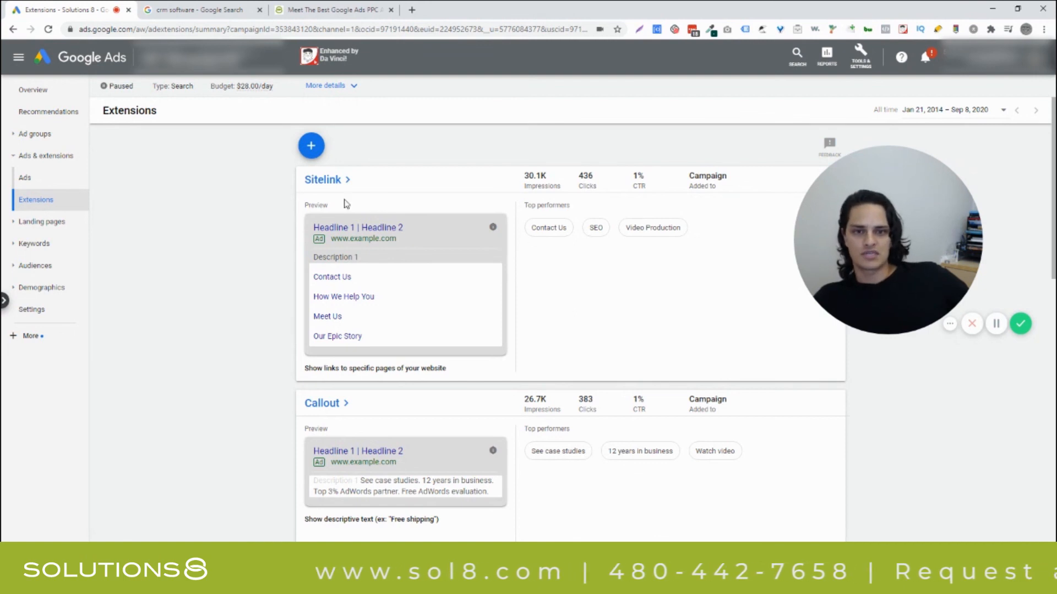
left_click(311, 147)
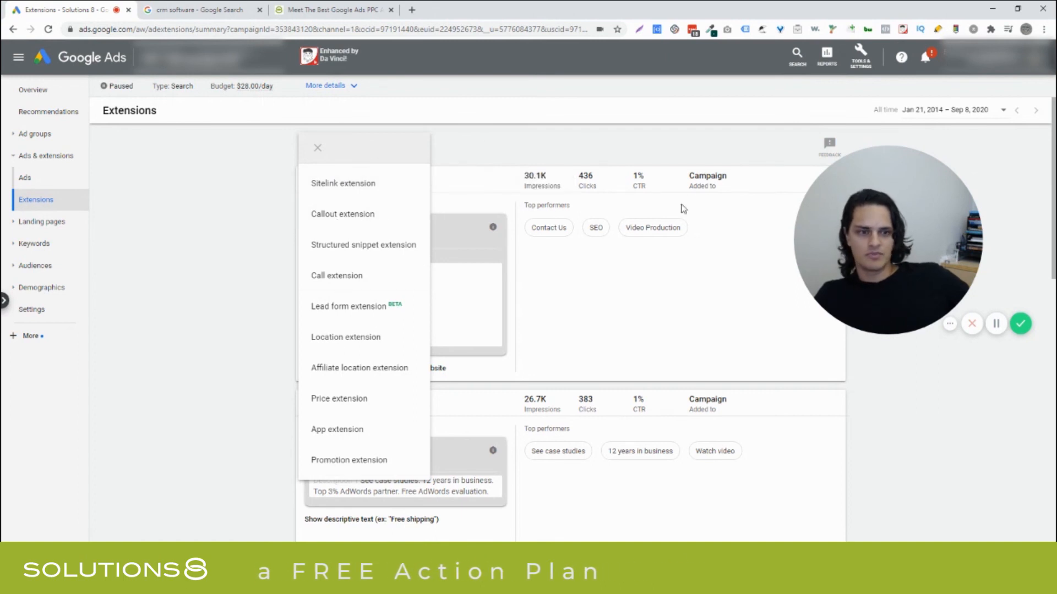
left_click(899, 321)
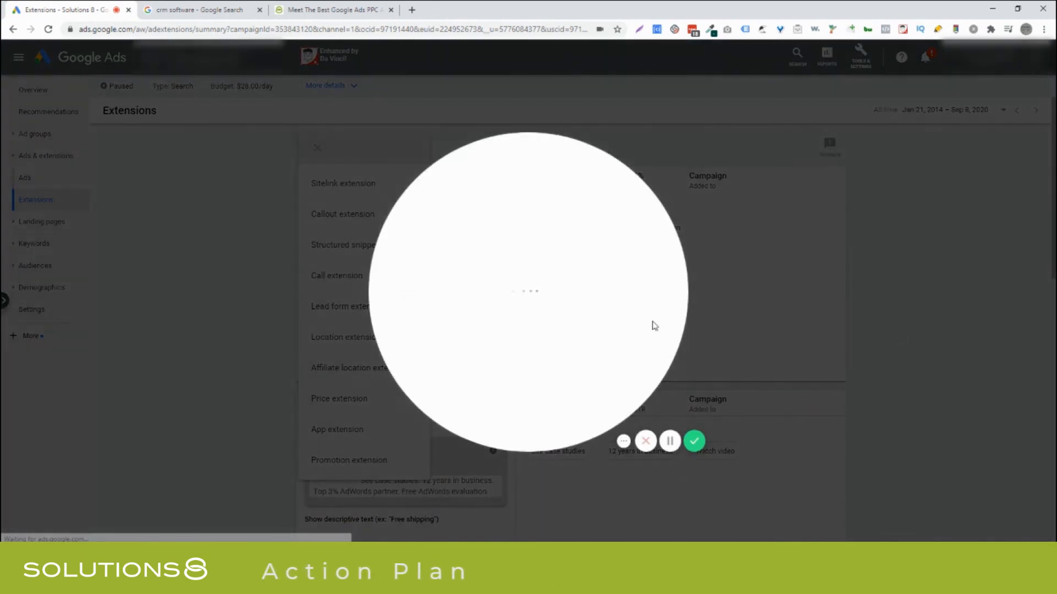